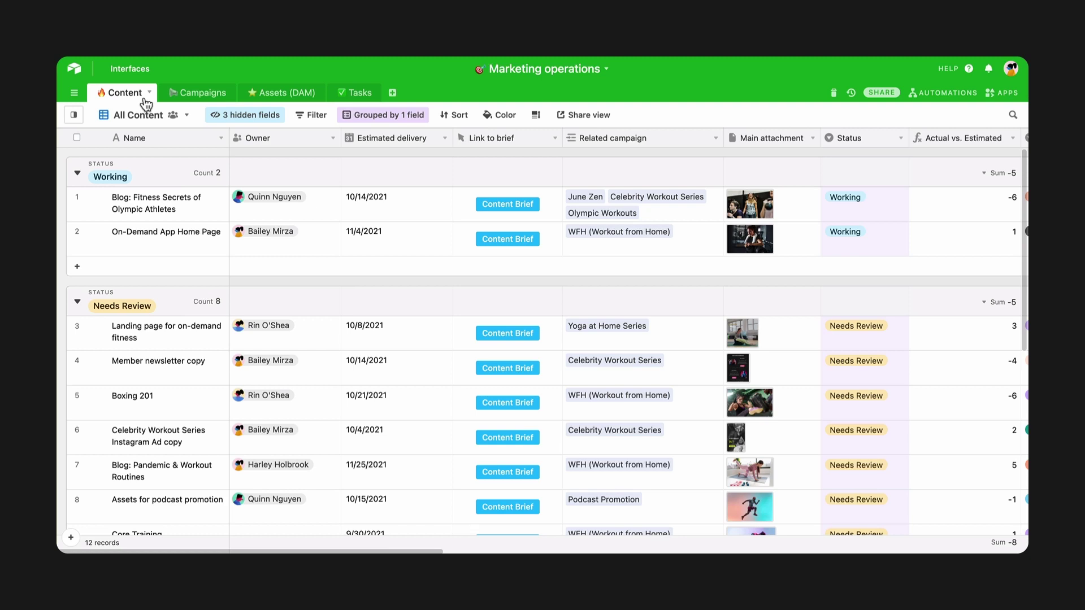
Open the "Landing page for on-demand fitness" record, look through its fields and close it
{"action": "left_click", "coordinate": [99, 336]}
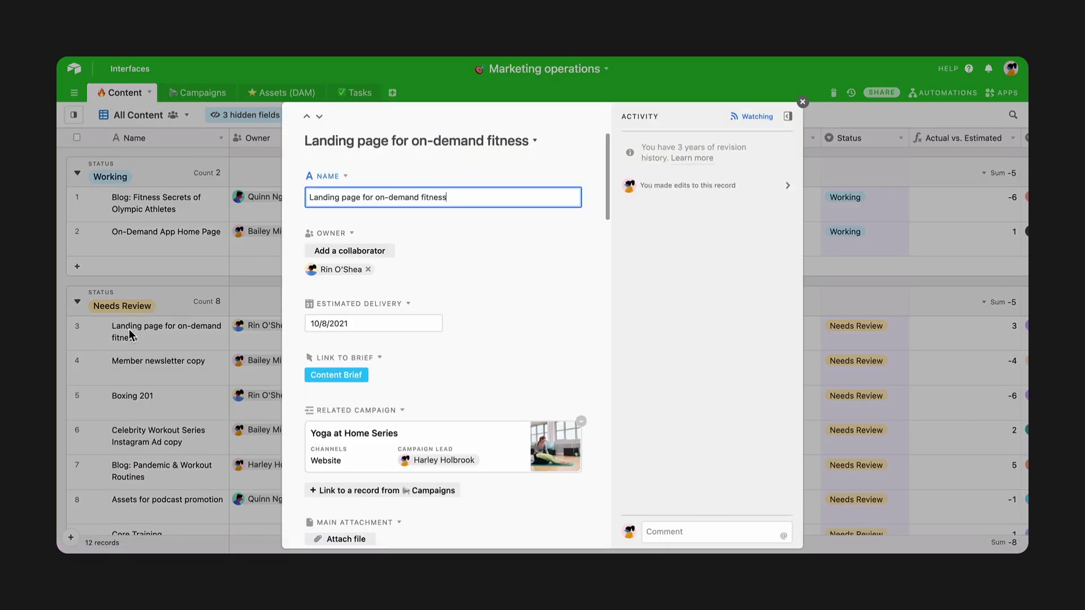
{"action": "left_click_drag", "start_coordinate": [608, 205], "coordinate": [607, 225]}
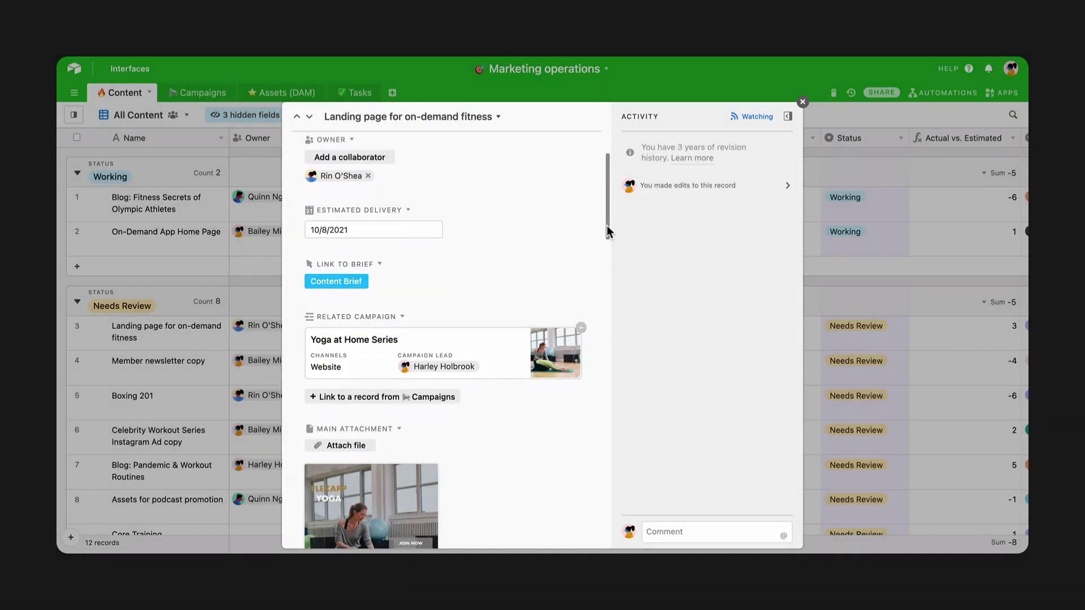
{"action": "left_click_drag", "start_coordinate": [607, 225], "coordinate": [607, 368]}
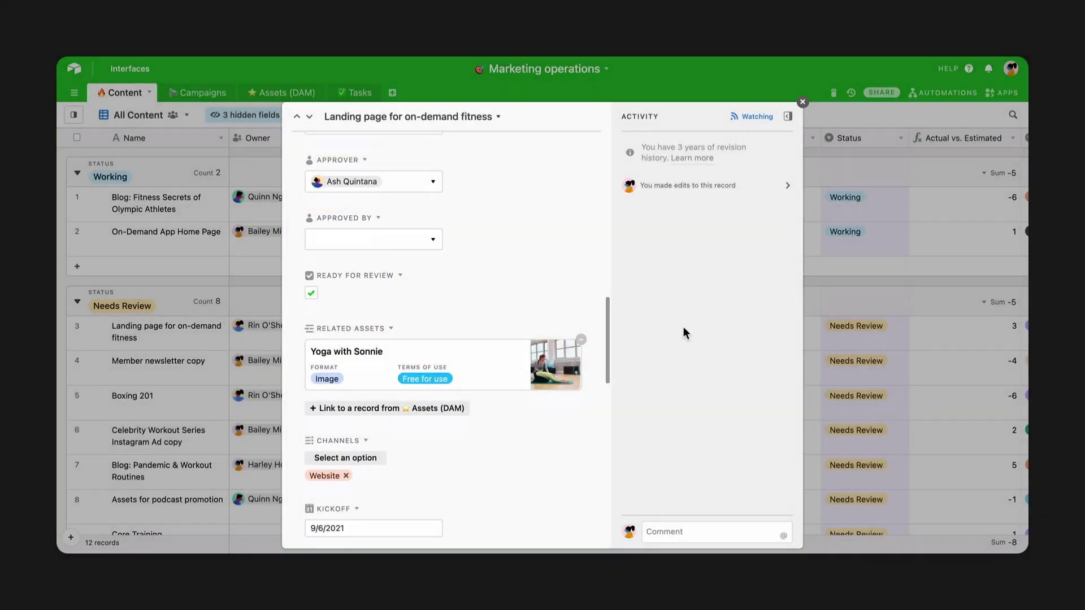
{"action": "left_click", "coordinate": [803, 102]}
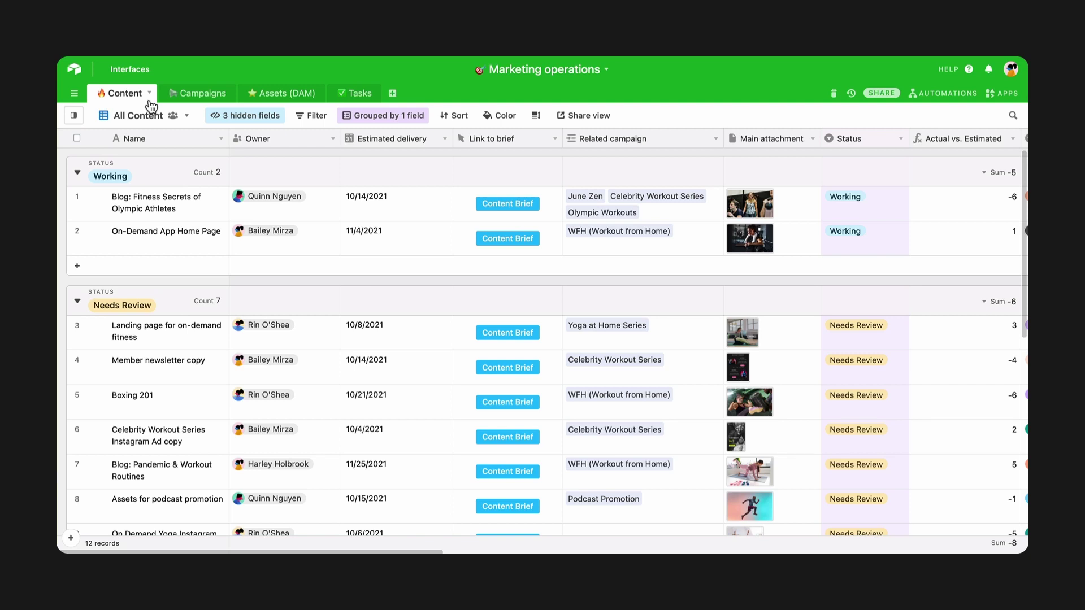
Start a new interface for the Marketing operations base and name it "Content team hub"
{"action": "left_click", "coordinate": [135, 72]}
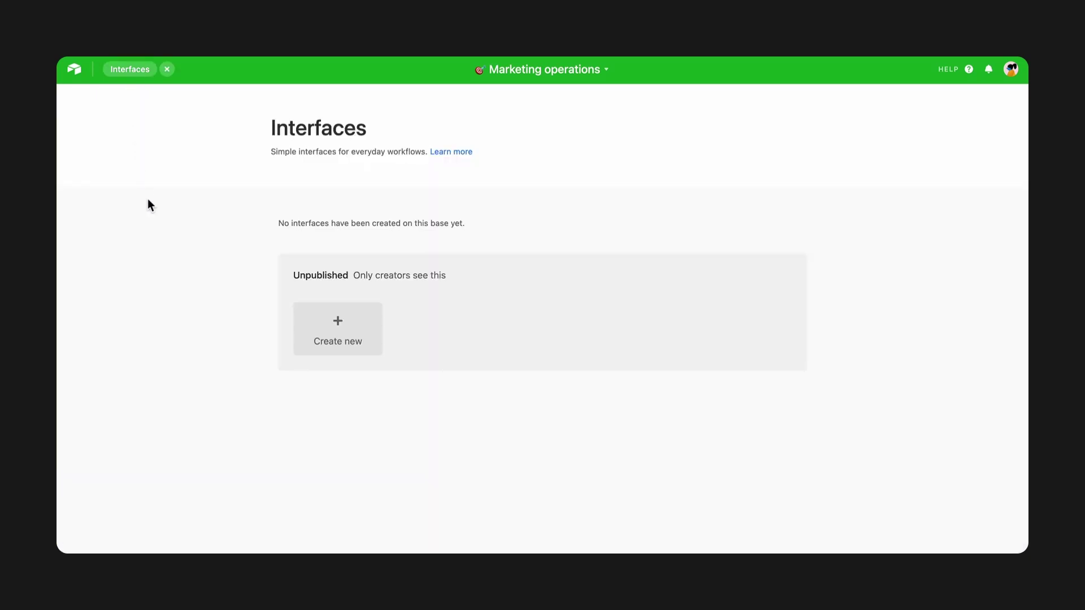
{"action": "left_click", "coordinate": [324, 351]}
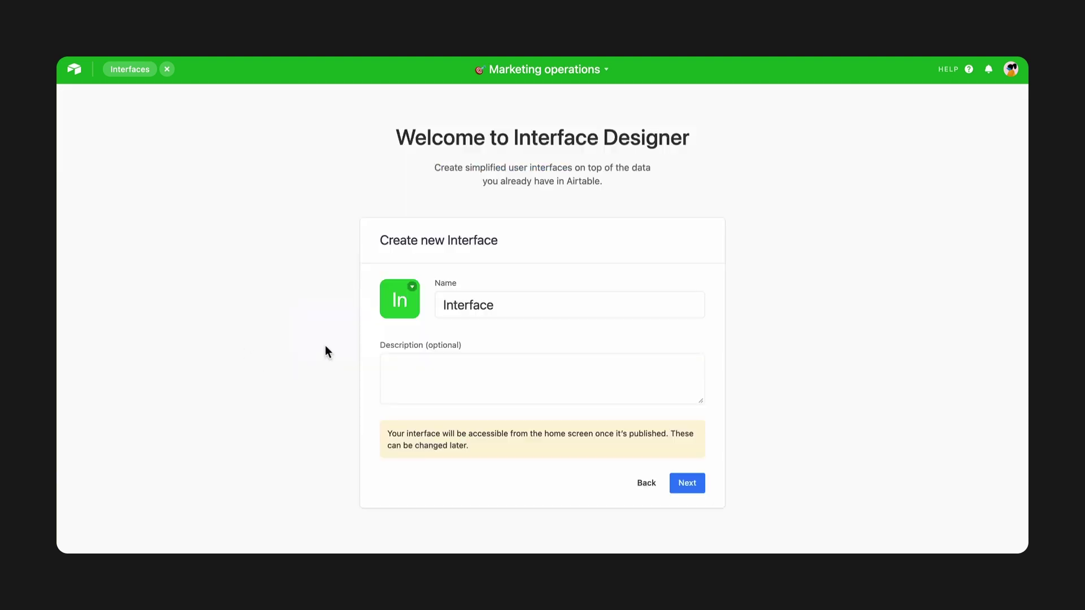
{"action": "double_click", "coordinate": [471, 306]}
{"action": "type", "text": "Content team hub"}
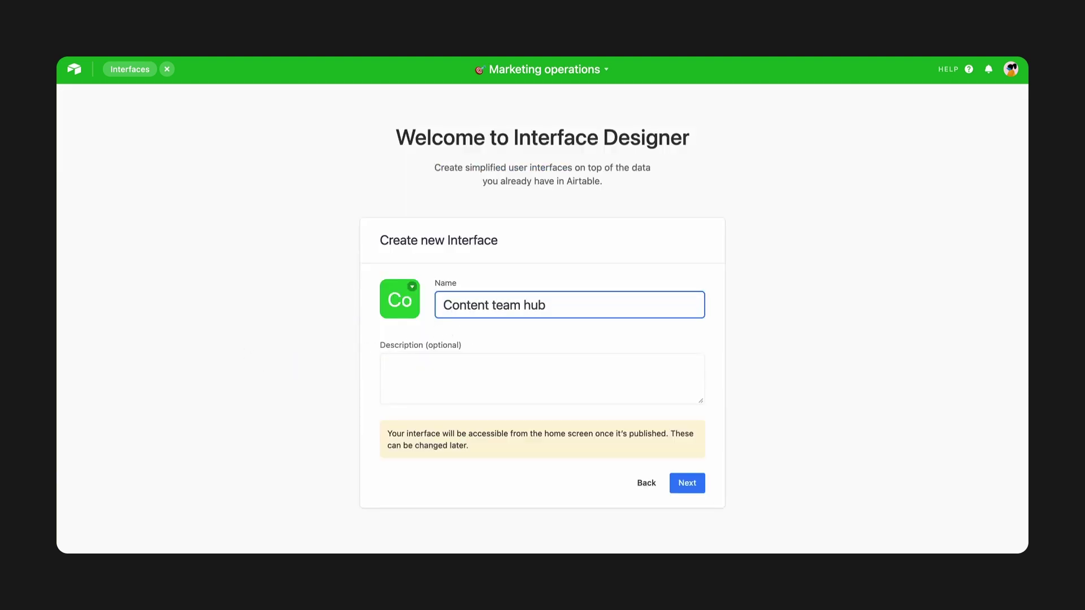
Give the interface a checkbox icon and continue to its overview without a description
{"action": "left_click", "coordinate": [412, 288]}
{"action": "left_click", "coordinate": [397, 379]}
{"action": "left_click", "coordinate": [493, 408]}
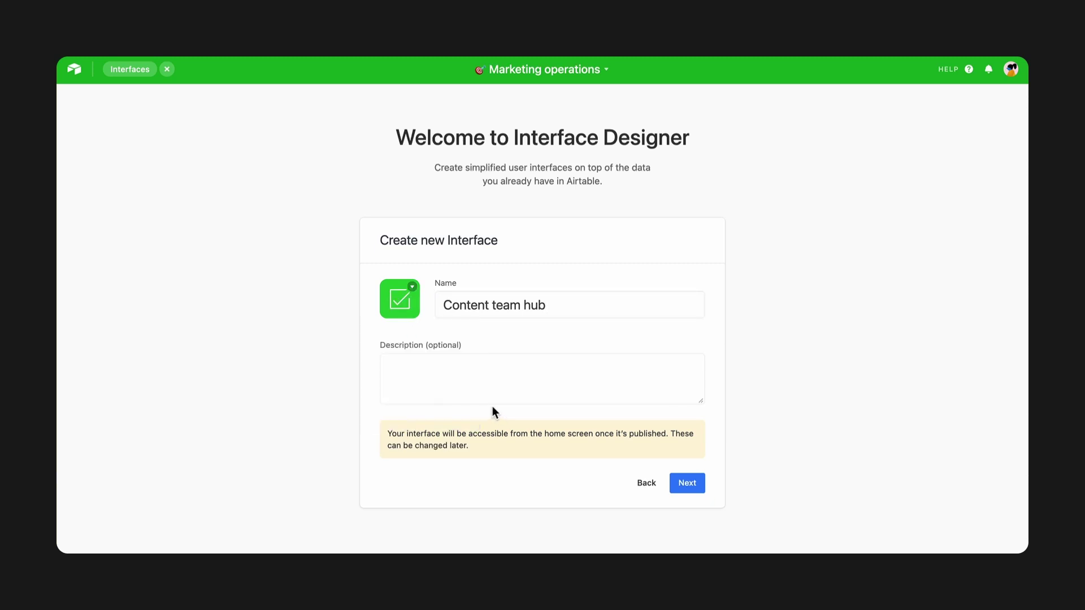
{"action": "left_click", "coordinate": [687, 490]}
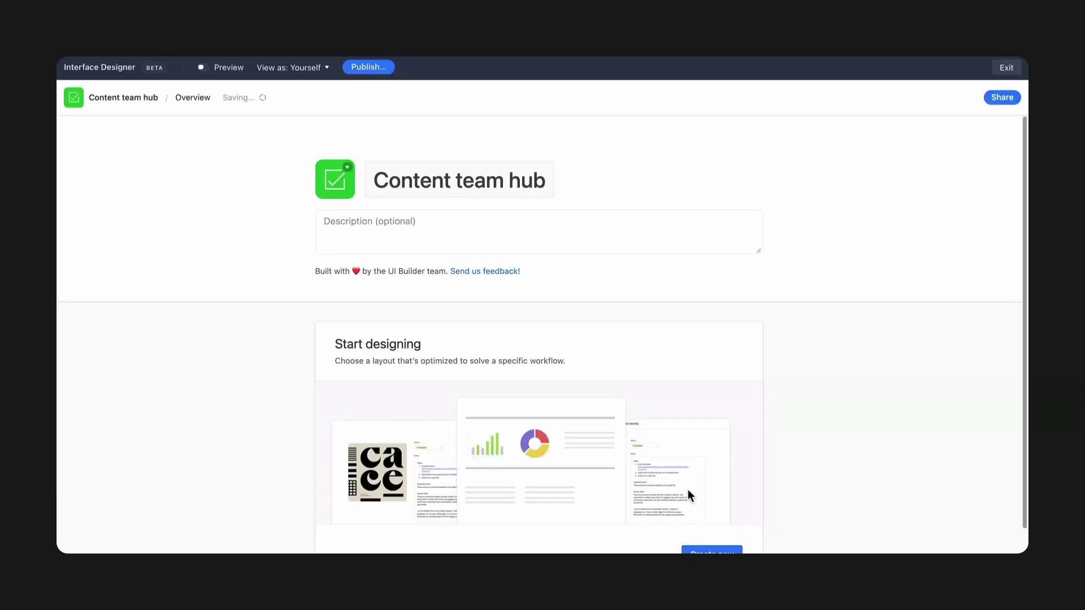
Create a new page in the interface, preview the available layouts and choose the Record summary layout
{"action": "scroll", "coordinate": [689, 509], "scroll_direction": "down", "scroll_amount": 1}
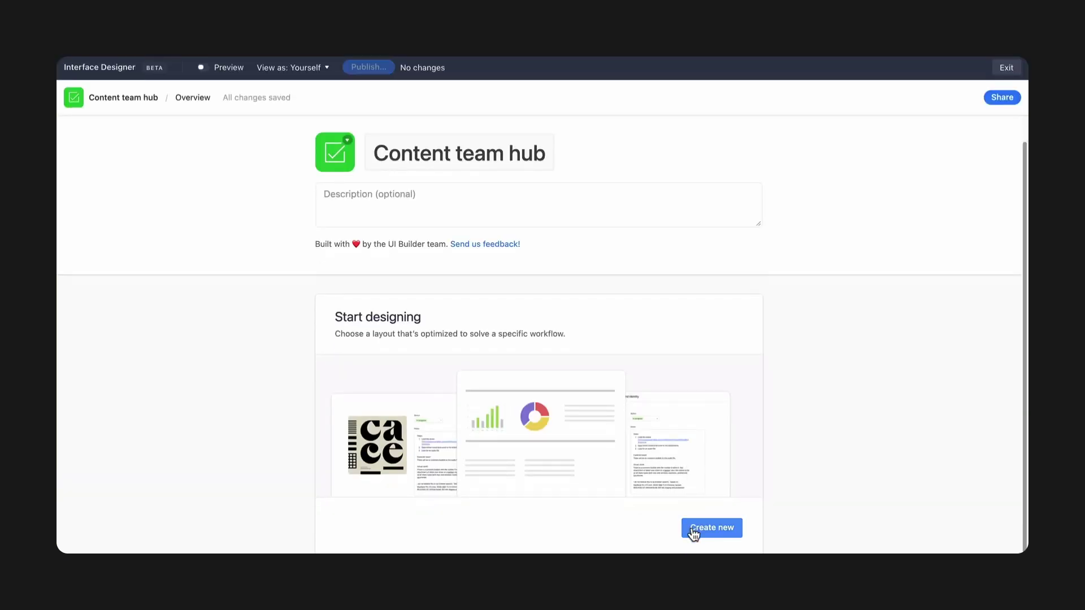
{"action": "left_click", "coordinate": [693, 536]}
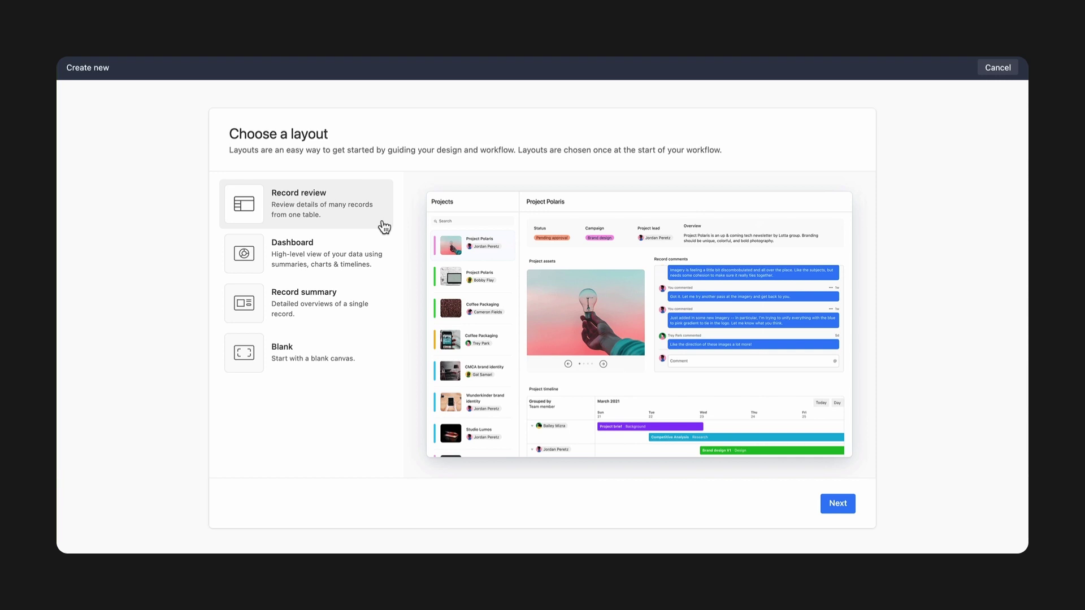
{"action": "left_click", "coordinate": [381, 253]}
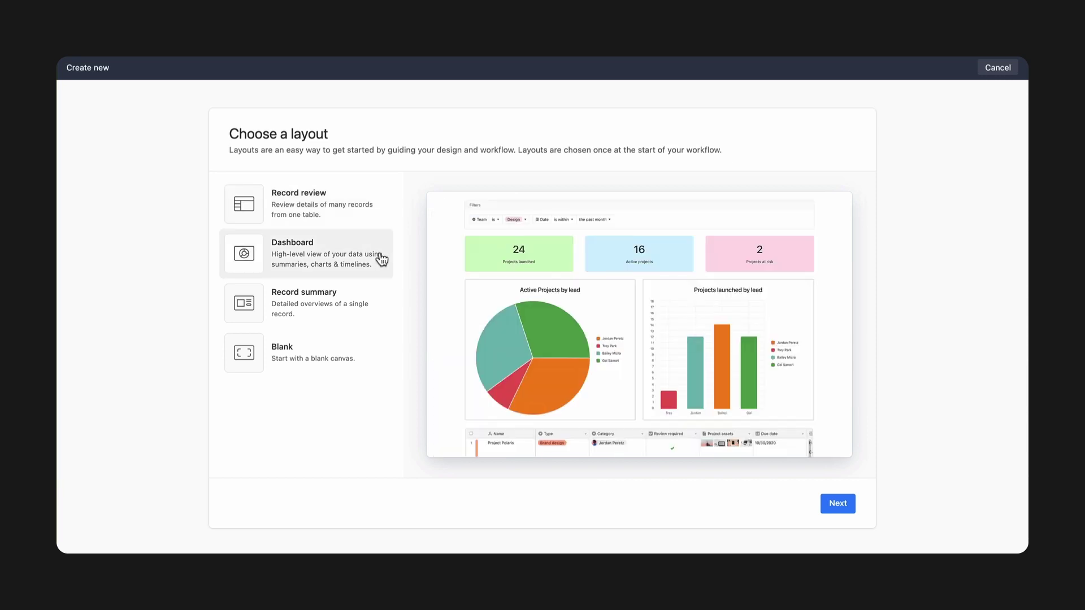
{"action": "left_click", "coordinate": [379, 305]}
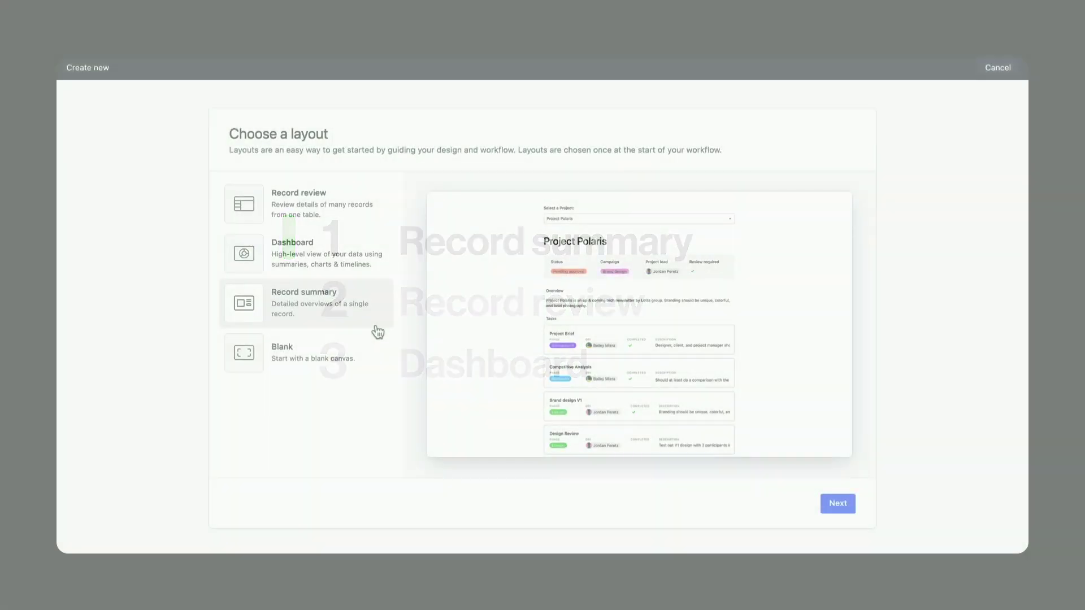
{"action": "left_click", "coordinate": [376, 346]}
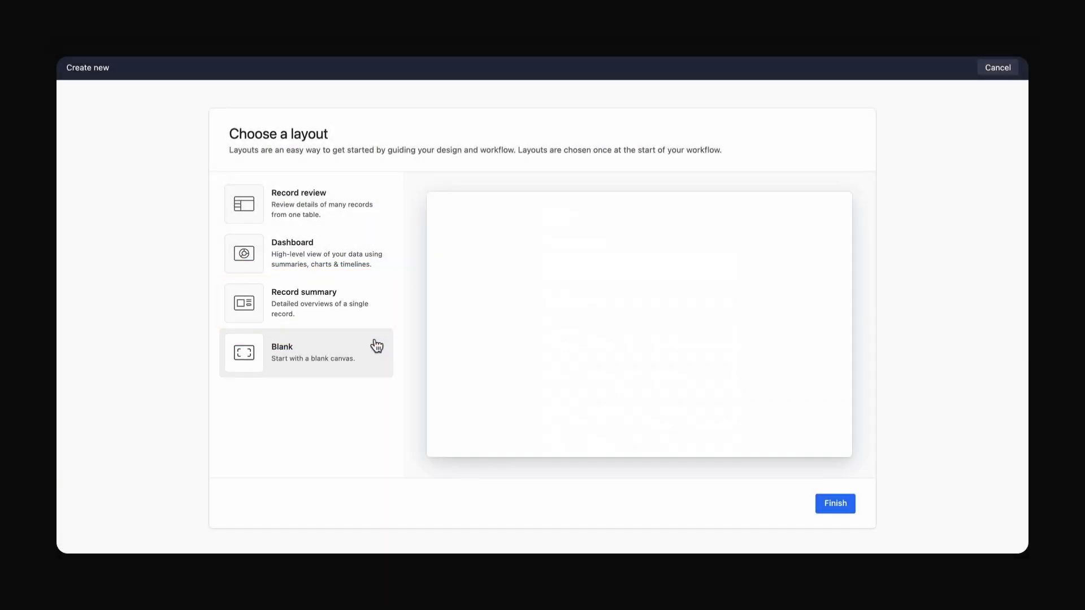
{"action": "left_click", "coordinate": [372, 319]}
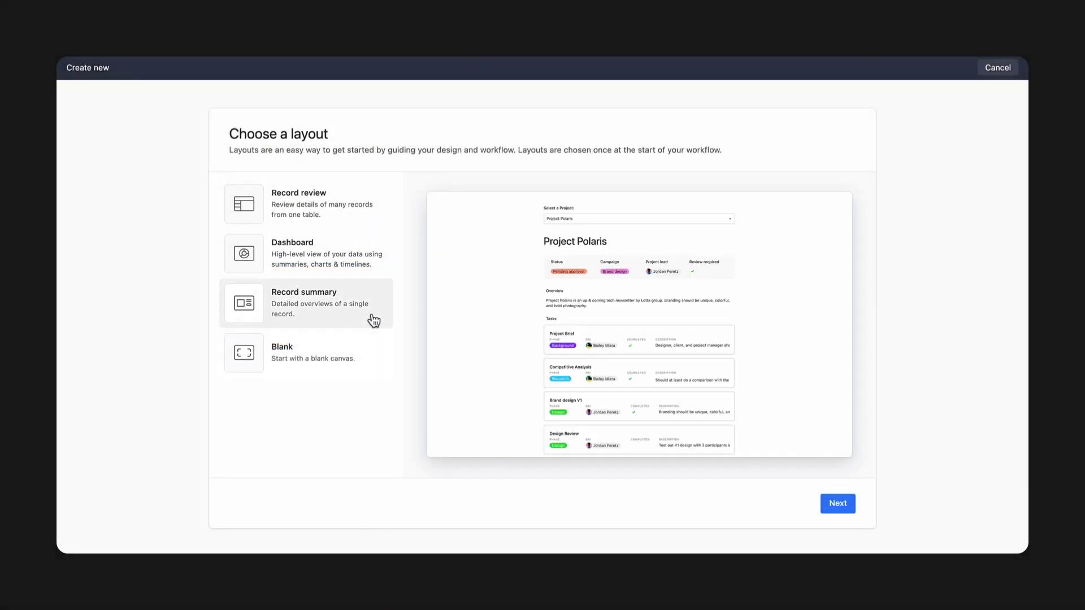
{"action": "left_click", "coordinate": [837, 510]}
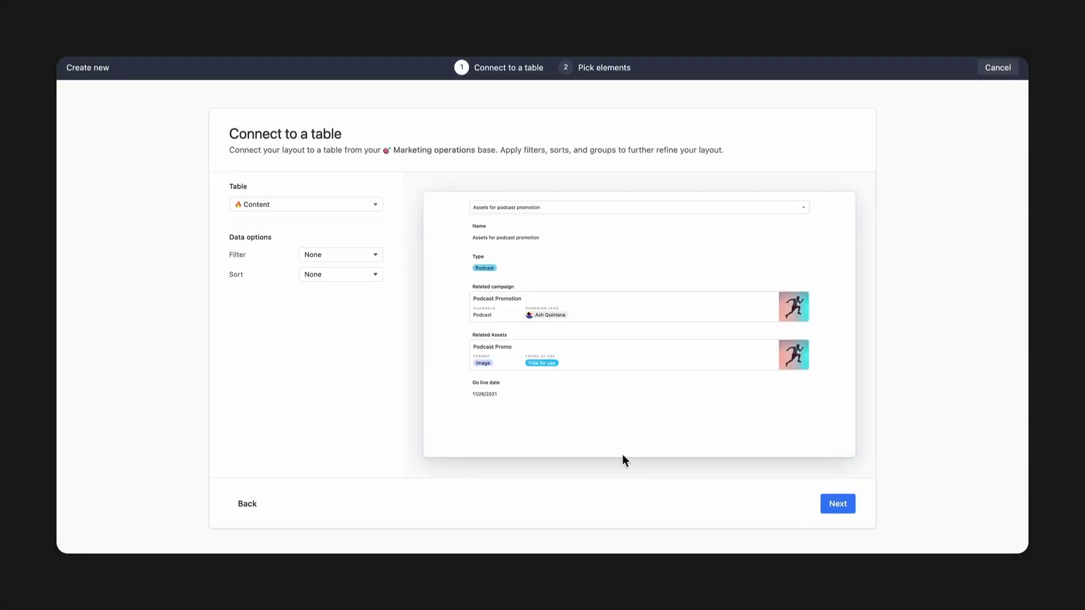
Keep Content as the connected table and add a filter condition on the Owner field
{"action": "left_click", "coordinate": [379, 209]}
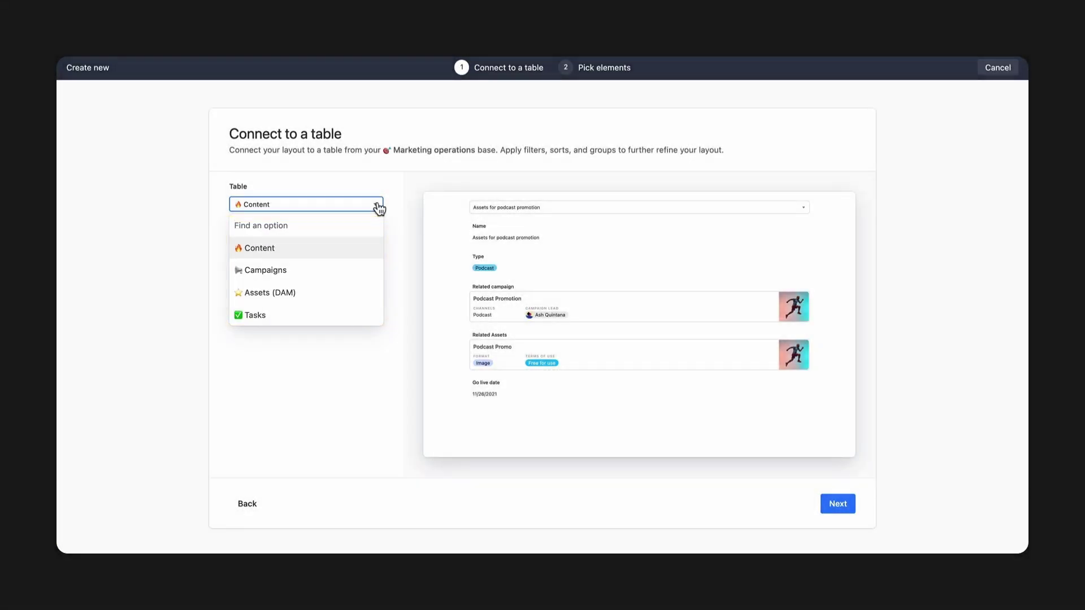
{"action": "left_click", "coordinate": [378, 210]}
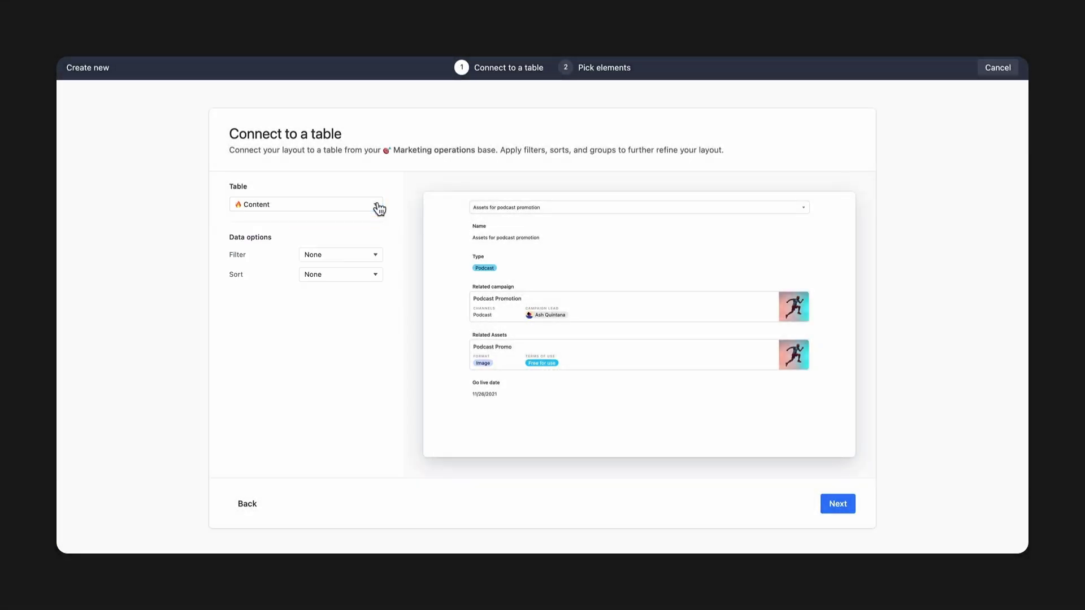
{"action": "left_click", "coordinate": [378, 253]}
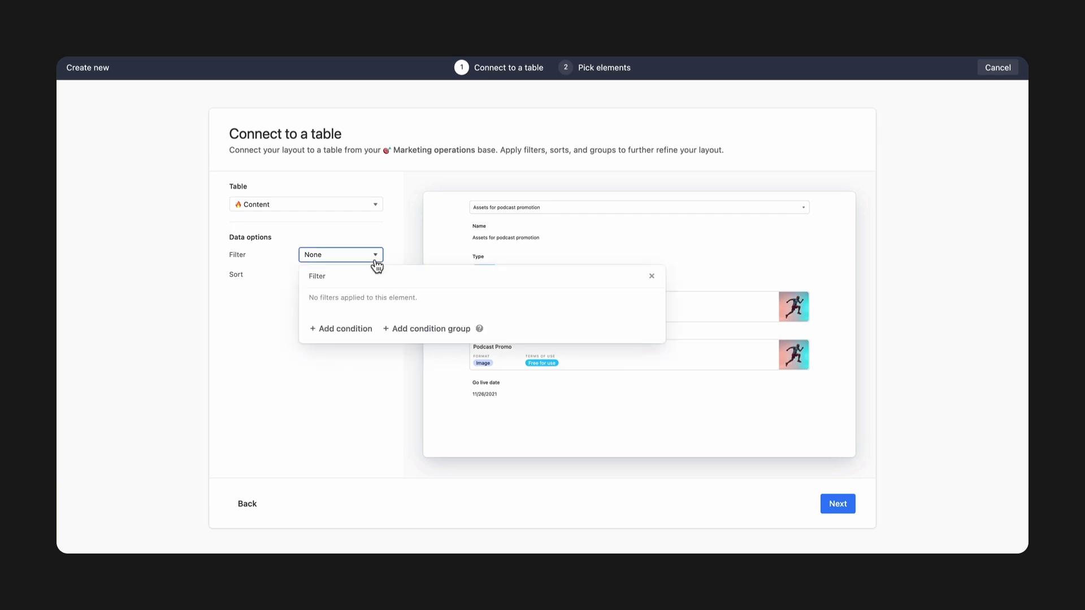
{"action": "left_click", "coordinate": [354, 328]}
{"action": "left_click", "coordinate": [425, 313]}
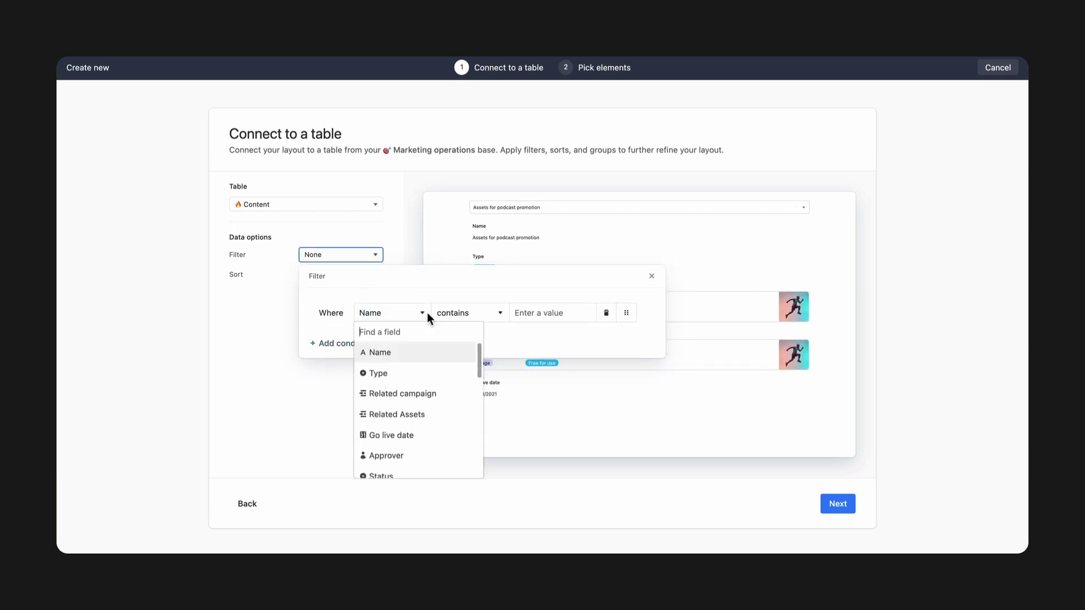
{"action": "type", "text": "owner"}
{"action": "left_click", "coordinate": [426, 351]}
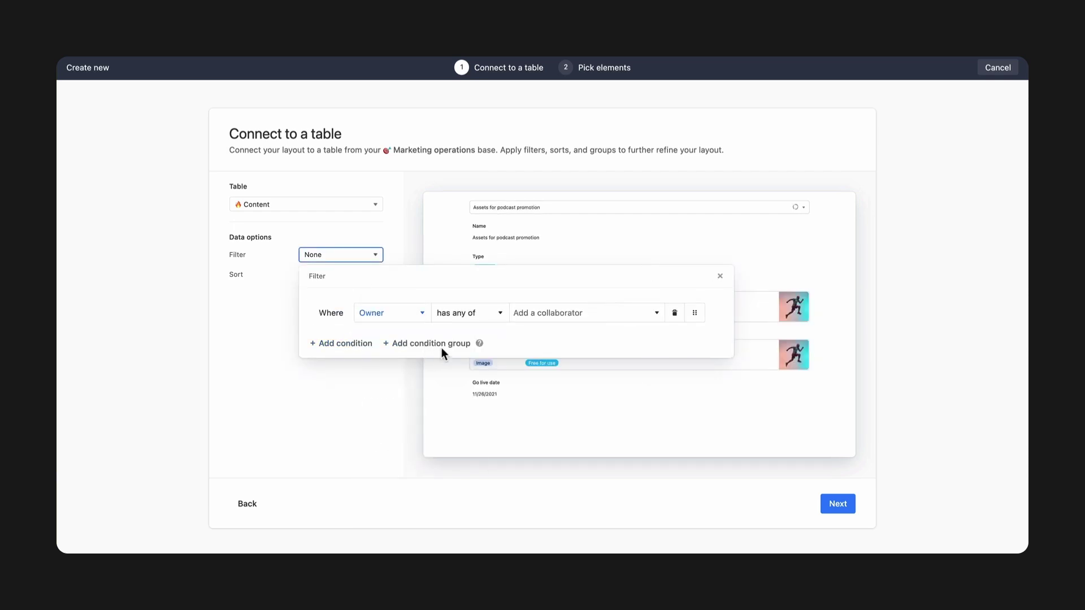
Set the Owner condition to "is exactly" Current user and proceed to picking the fields
{"action": "left_click", "coordinate": [497, 317]}
{"action": "left_click", "coordinate": [502, 392]}
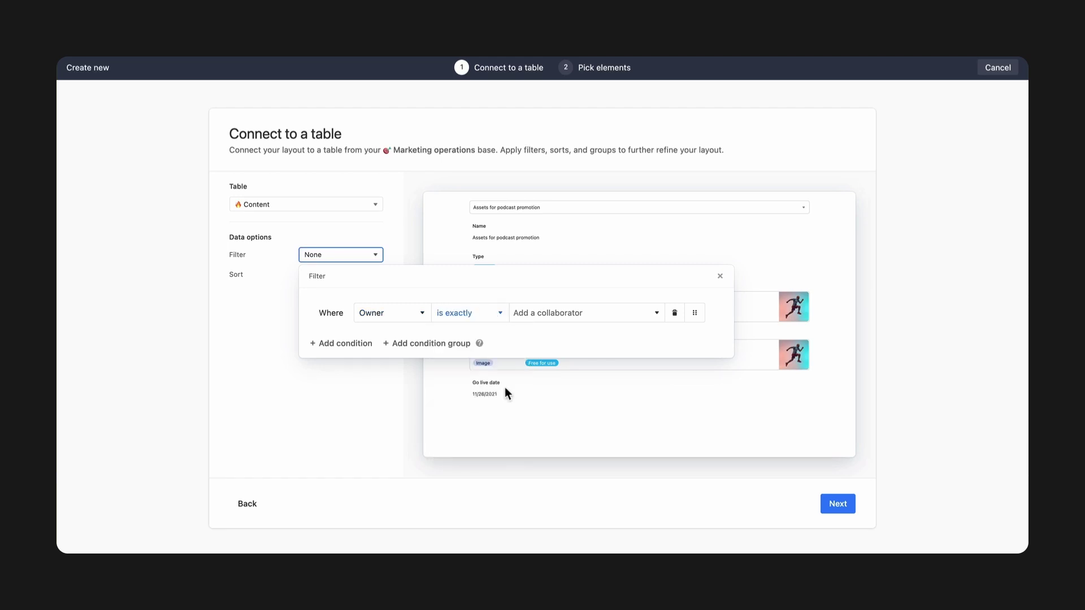
{"action": "left_click", "coordinate": [647, 317]}
{"action": "left_click", "coordinate": [639, 360]}
{"action": "left_click", "coordinate": [694, 334]}
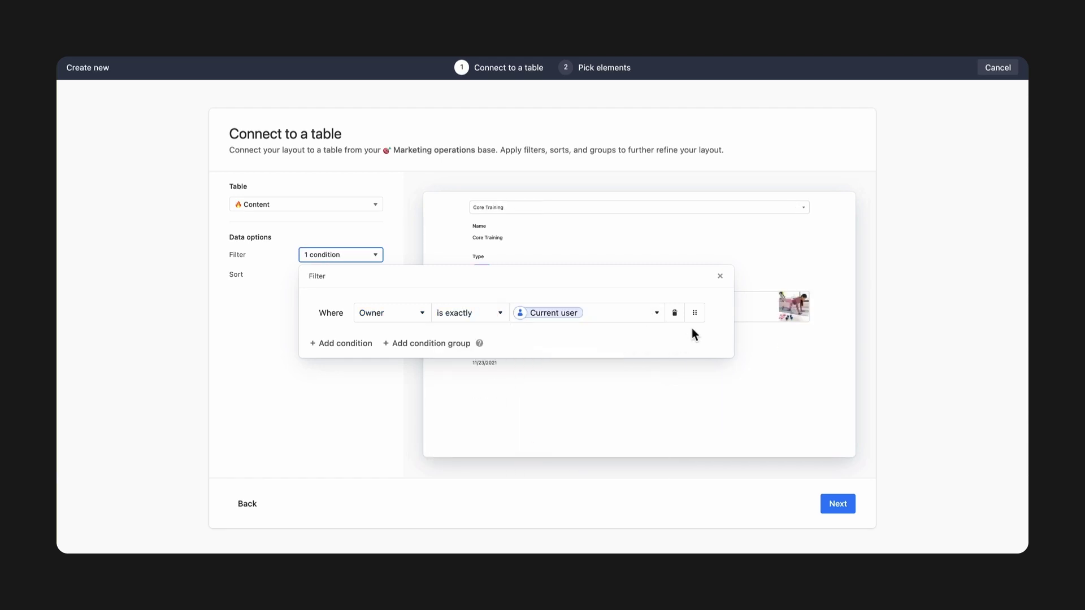
{"action": "left_click", "coordinate": [719, 277]}
{"action": "left_click", "coordinate": [836, 509]}
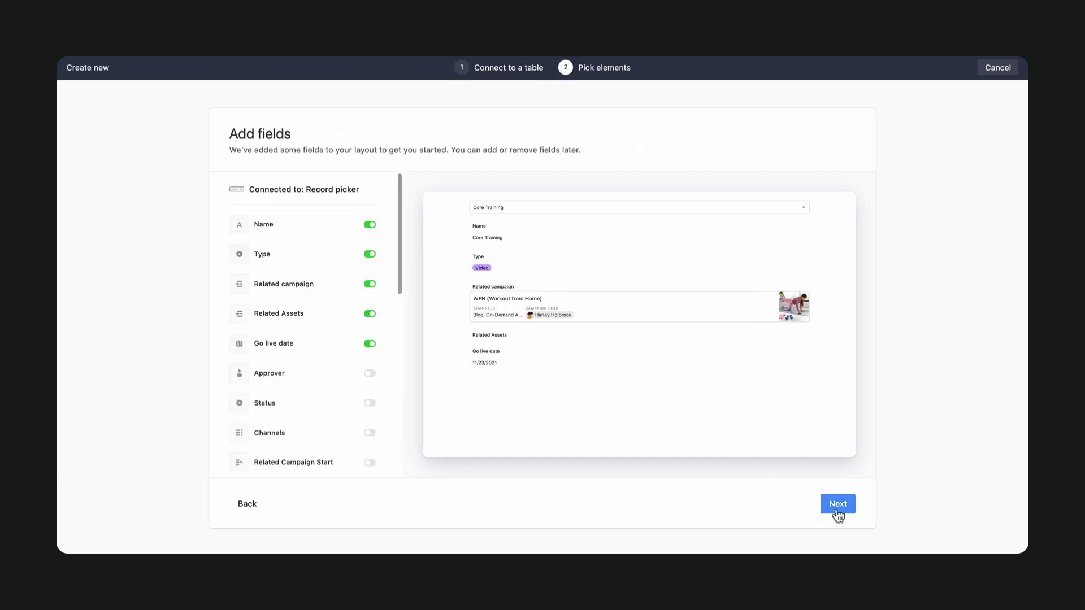
Remove the Name field from the layout, include Approver, Link to brief, Main attachment and Ready For Review, and continue
{"action": "left_click", "coordinate": [370, 225]}
{"action": "scroll", "coordinate": [371, 226], "scroll_direction": "down", "scroll_amount": 5}
{"action": "left_click", "coordinate": [371, 223]}
{"action": "scroll", "coordinate": [370, 230], "scroll_direction": "down", "scroll_amount": 3}
{"action": "left_click", "coordinate": [370, 232]}
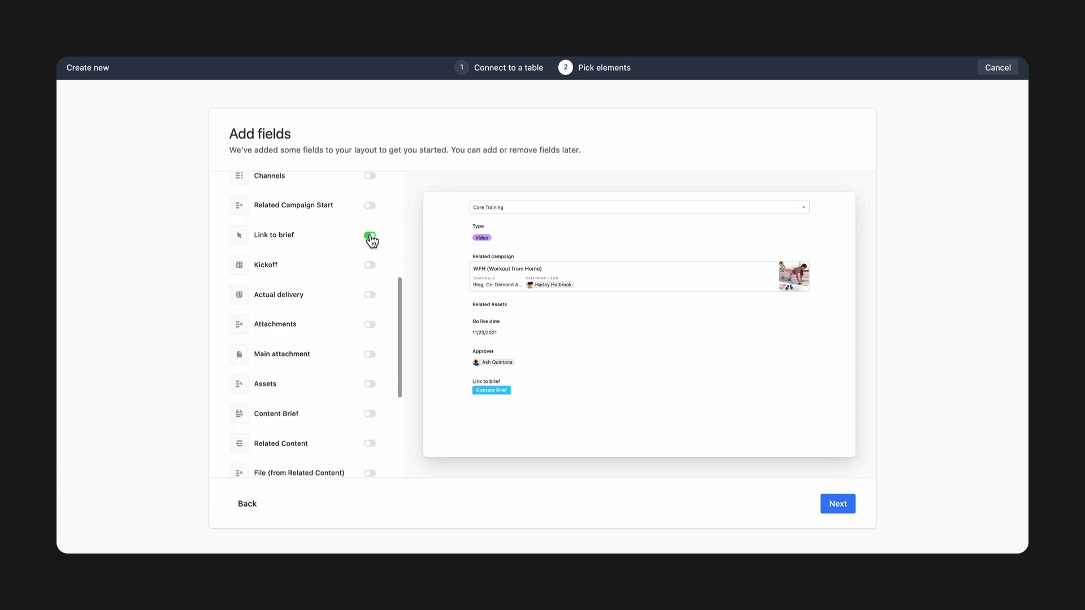
{"action": "scroll", "coordinate": [371, 254], "scroll_direction": "down", "scroll_amount": 2}
{"action": "left_click", "coordinate": [371, 290]}
{"action": "scroll", "coordinate": [371, 300], "scroll_direction": "down", "scroll_amount": 3}
{"action": "left_click", "coordinate": [371, 361]}
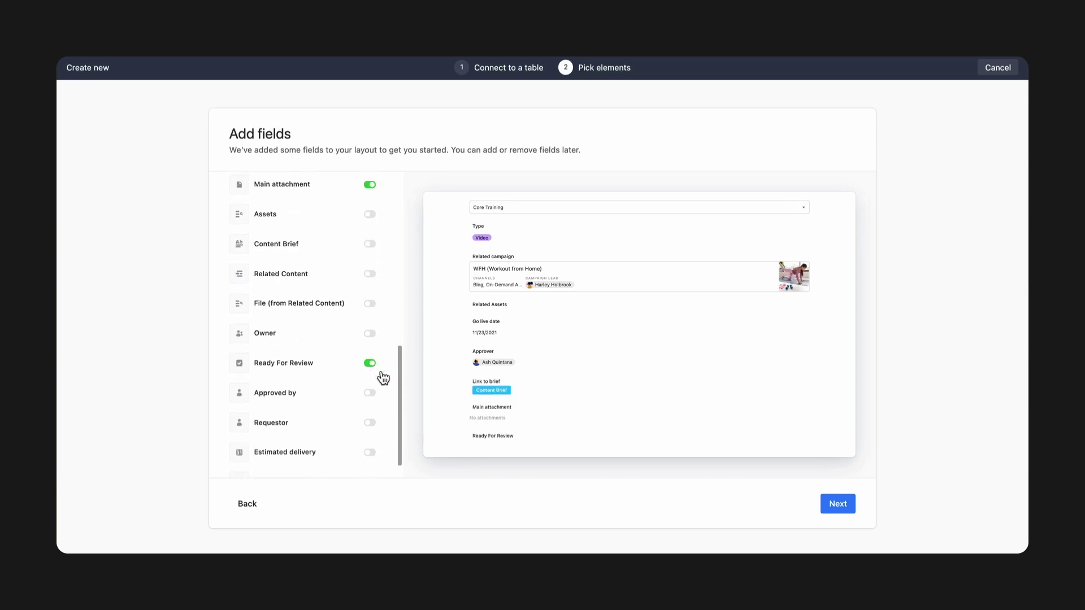
{"action": "left_click", "coordinate": [838, 506]}
Name the page "Content submission", describe it as "Summary of content assignments" and finish creating it
{"action": "type", "text": "Content submission"}
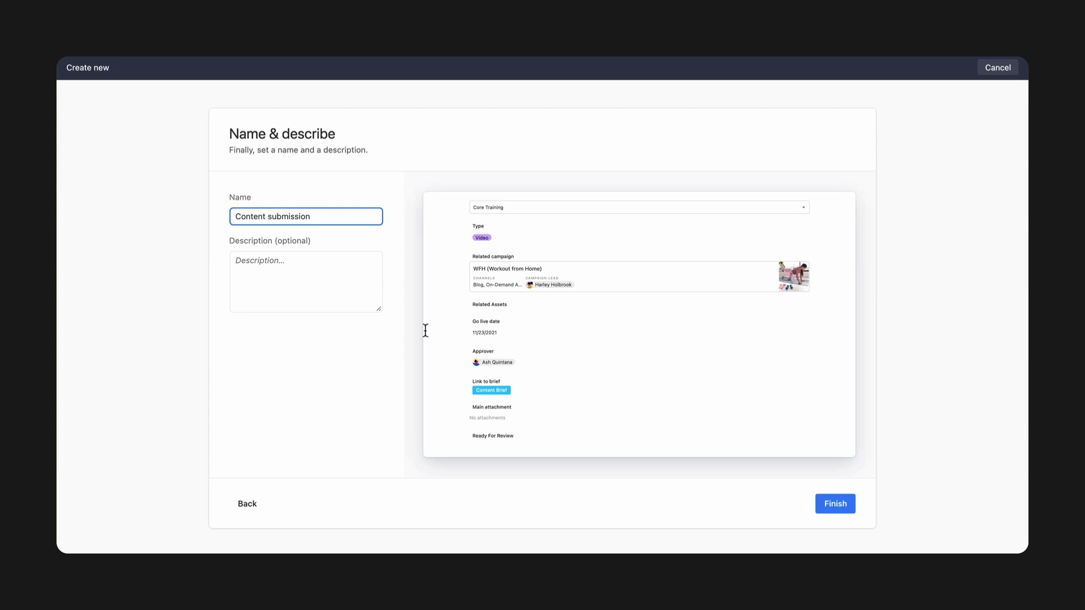
{"action": "key", "text": "Tab"}
{"action": "type", "text": "Summar"}
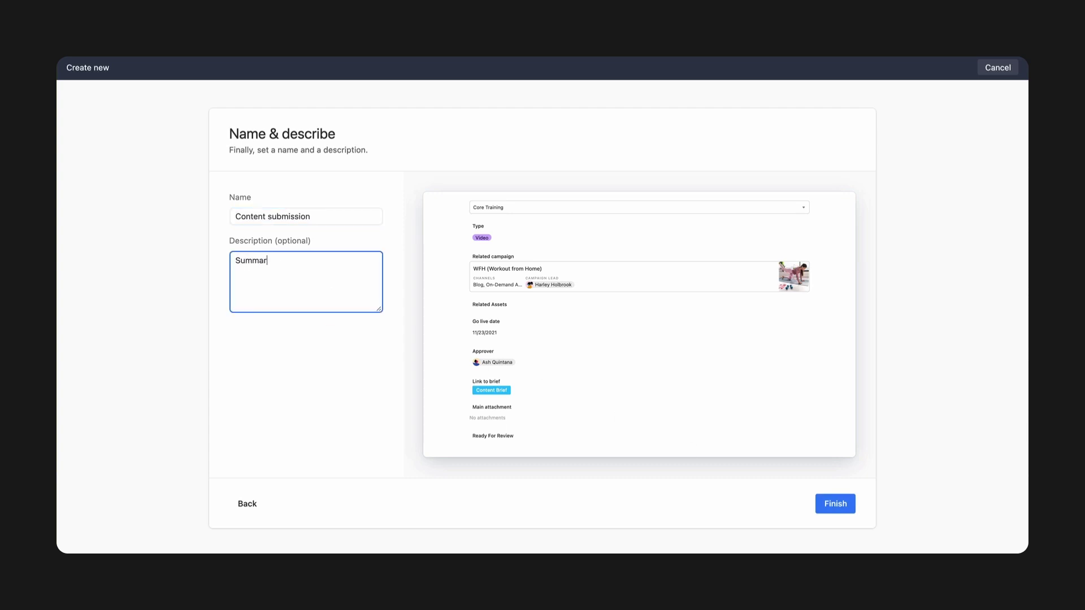
{"action": "type", "text": "y of content assignments"}
{"action": "left_click", "coordinate": [836, 510]}
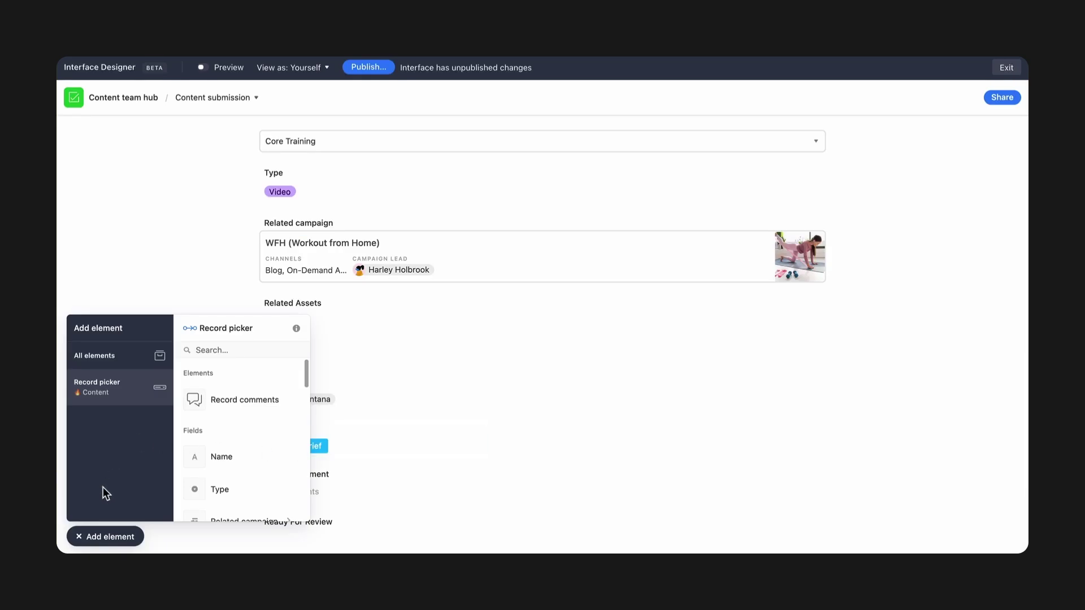
Arrange the Go live date, Type and Link to brief fields side by side in a row beneath the record picker
{"action": "left_click", "coordinate": [77, 536]}
{"action": "left_click", "coordinate": [283, 355]}
{"action": "left_click_drag", "start_coordinate": [315, 312], "coordinate": [271, 209]}
{"action": "left_click", "coordinate": [312, 394]}
{"action": "left_click_drag", "start_coordinate": [343, 355], "coordinate": [616, 216]}
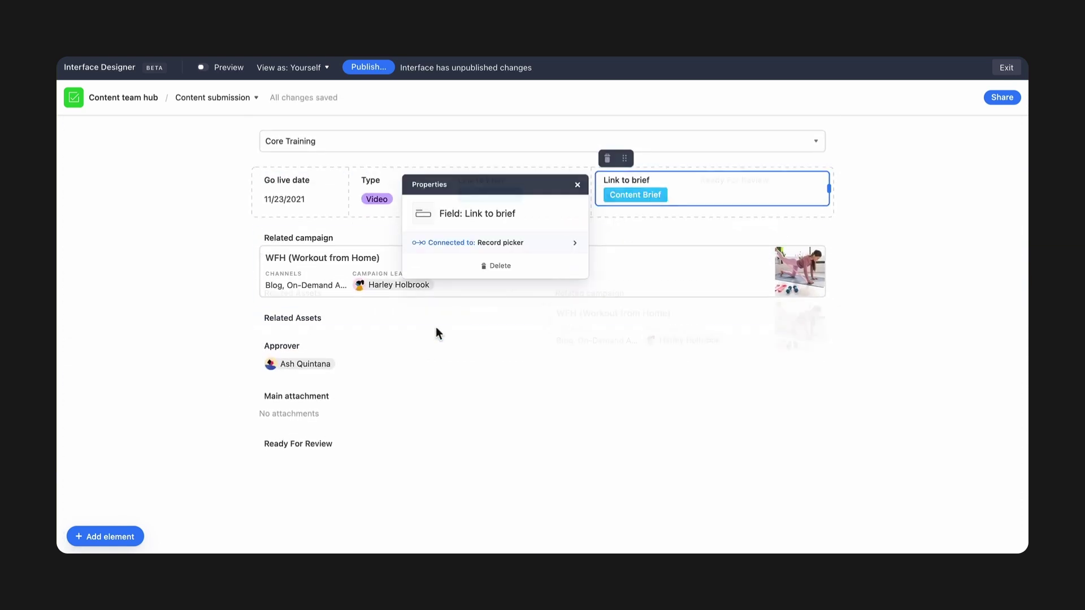
Add a Record comments element beside the Main attachment field
{"action": "left_click", "coordinate": [105, 536]}
{"action": "left_click_drag", "start_coordinate": [221, 412], "coordinate": [574, 252]}
{"action": "left_click", "coordinate": [526, 250]}
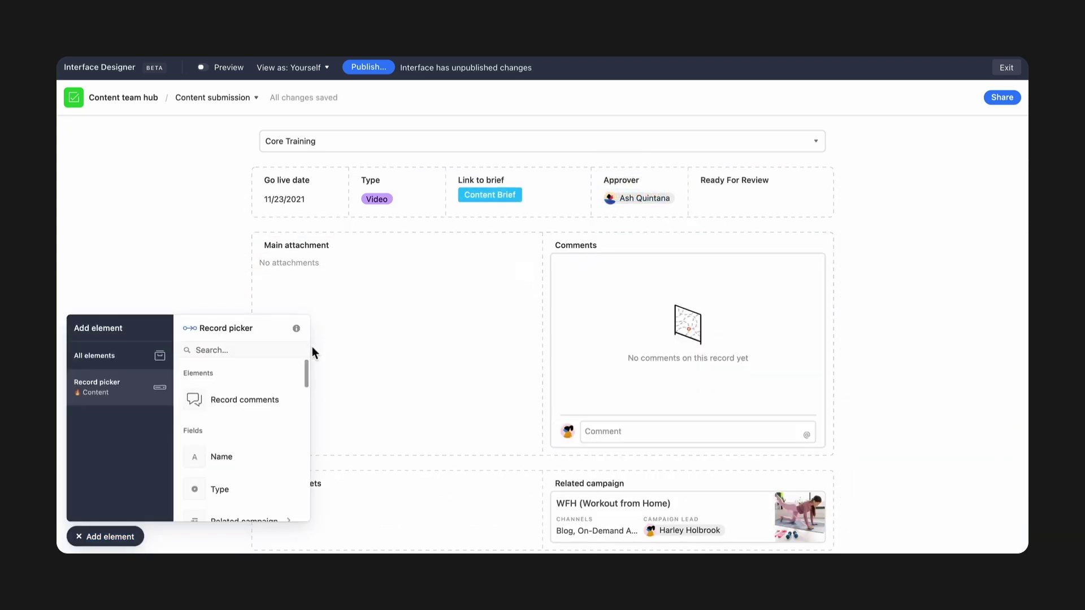
Add a text element above the record picker reading "Select a record to submit a new piece of content." in italics
{"action": "left_click", "coordinate": [127, 361]}
{"action": "left_click_drag", "start_coordinate": [218, 383], "coordinate": [322, 139]}
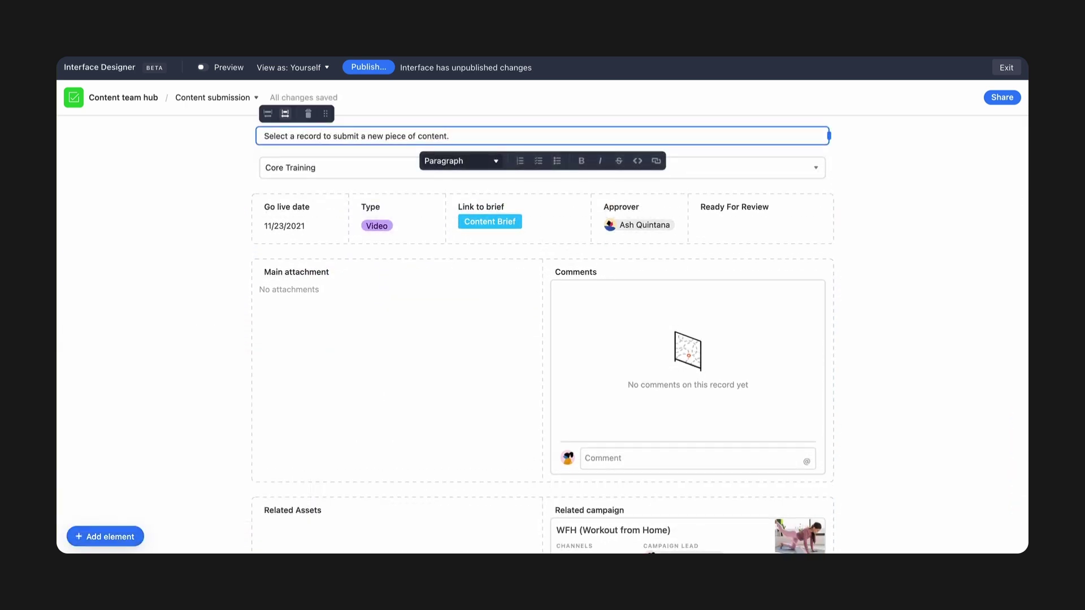
{"action": "left_click", "coordinate": [496, 163]}
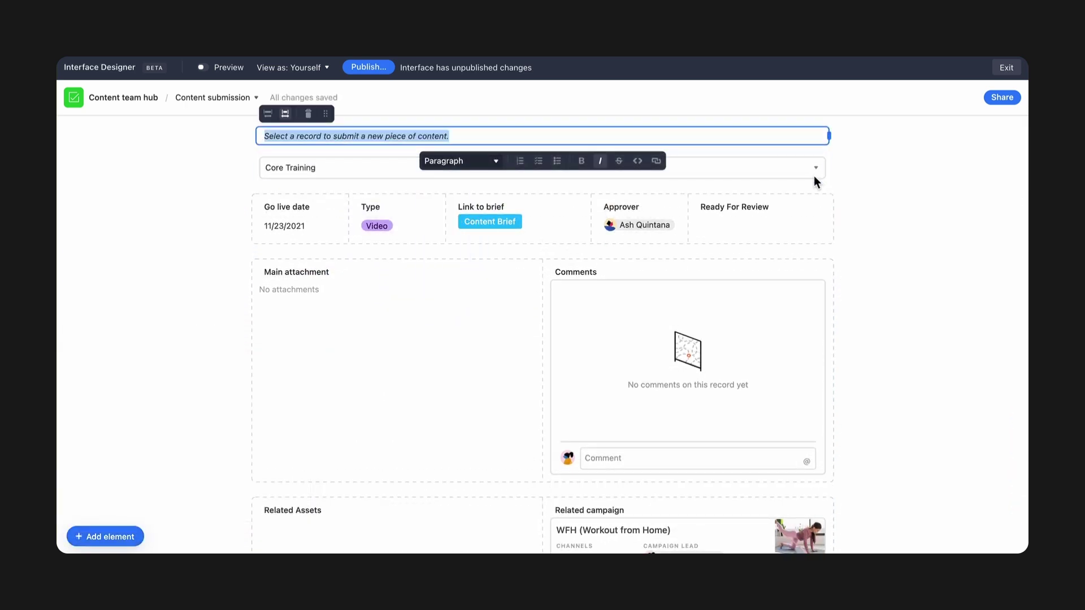
{"action": "left_click", "coordinate": [844, 178]}
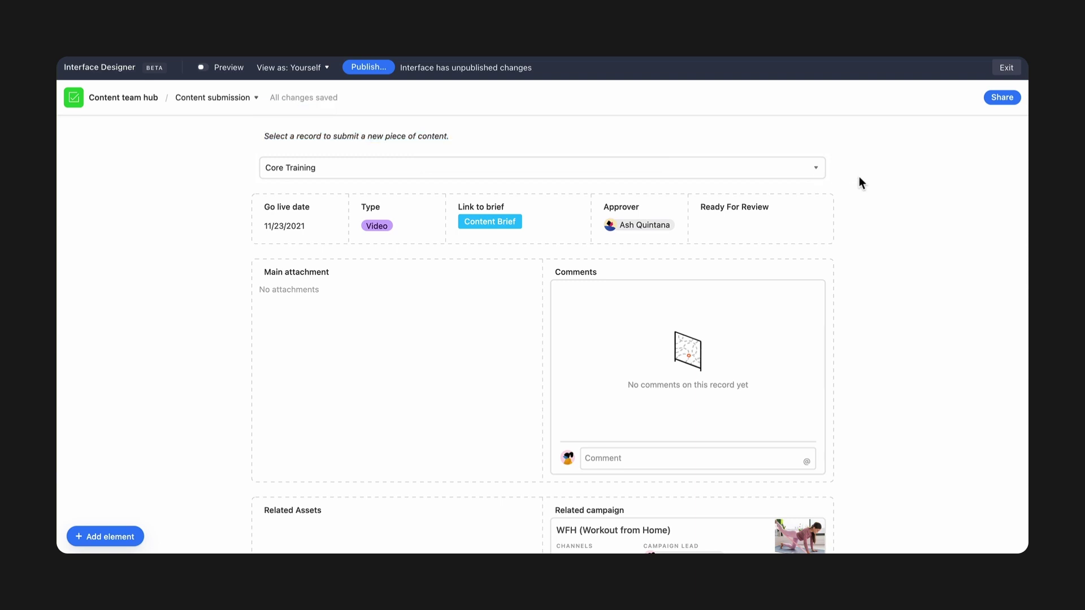
Make the Main attachment and Ready For Review fields editable on the Content submission page
{"action": "left_click", "coordinate": [479, 275]}
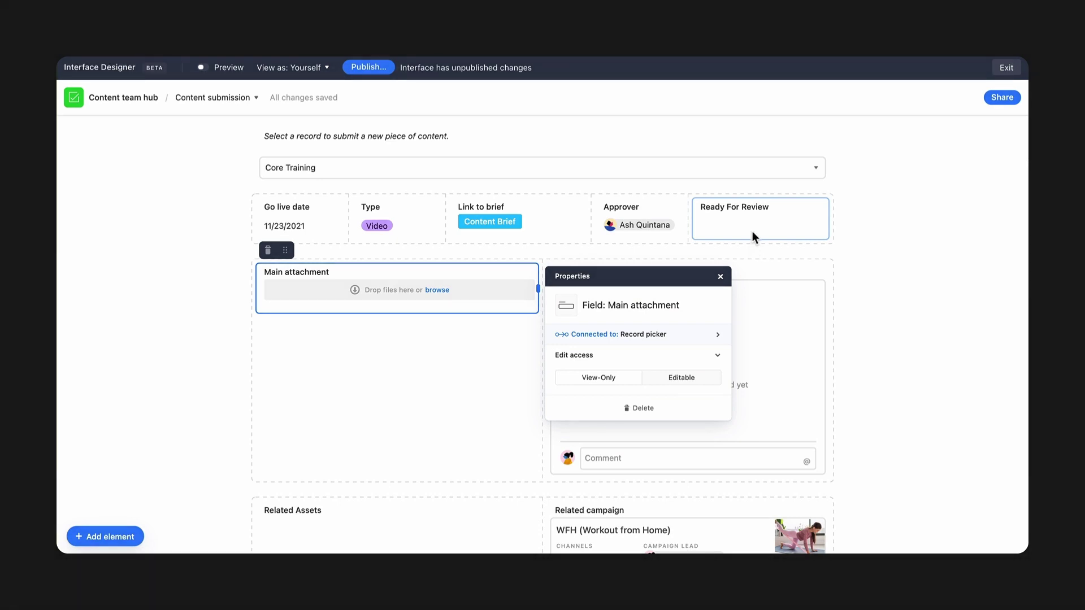
{"action": "left_click", "coordinate": [752, 234]}
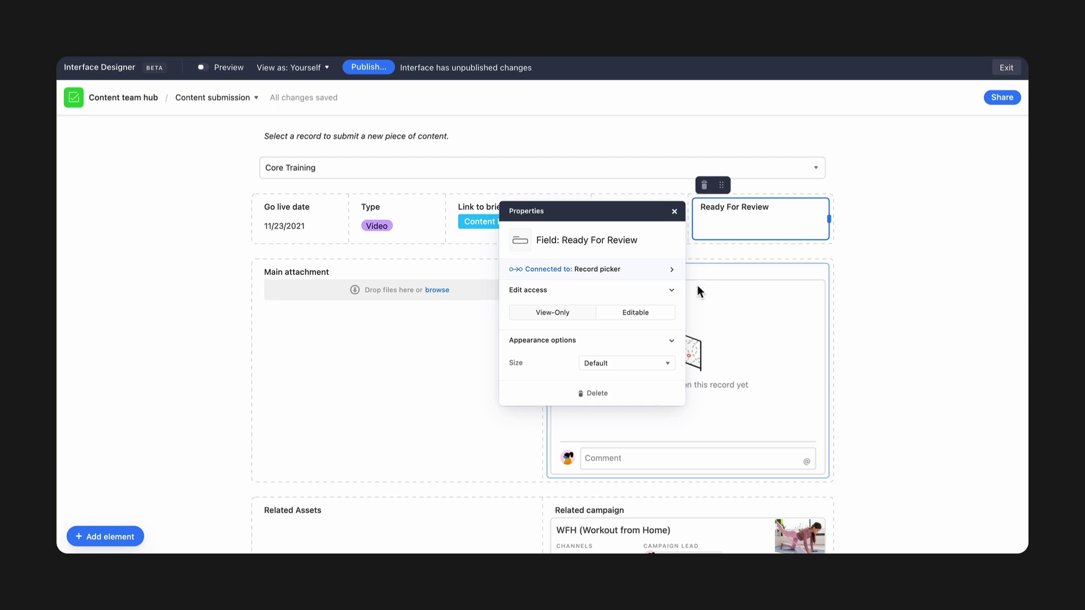
{"action": "left_click", "coordinate": [667, 316]}
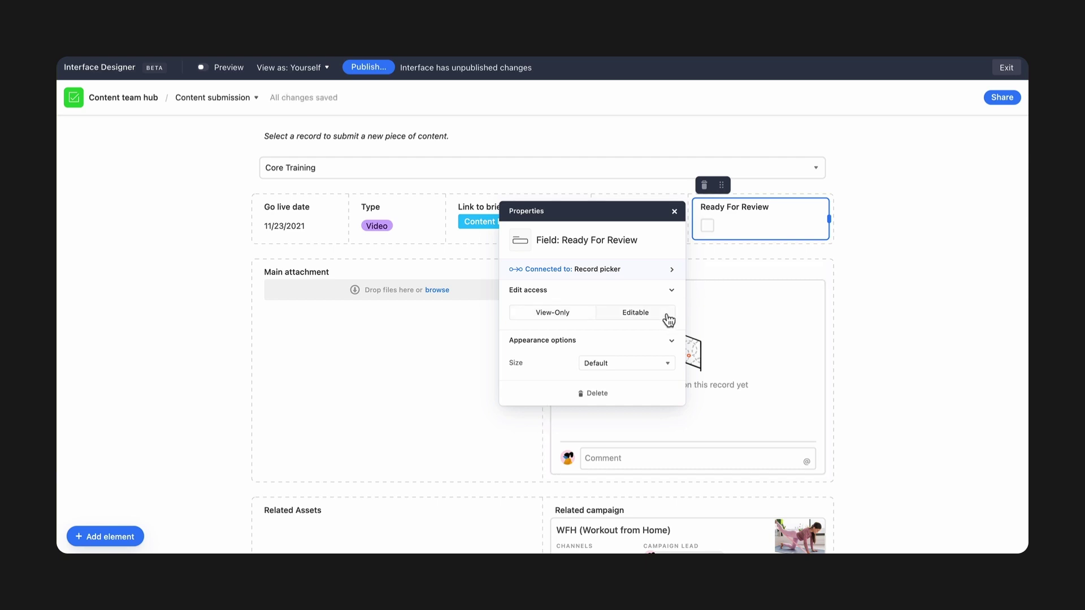
{"action": "left_click", "coordinate": [844, 307]}
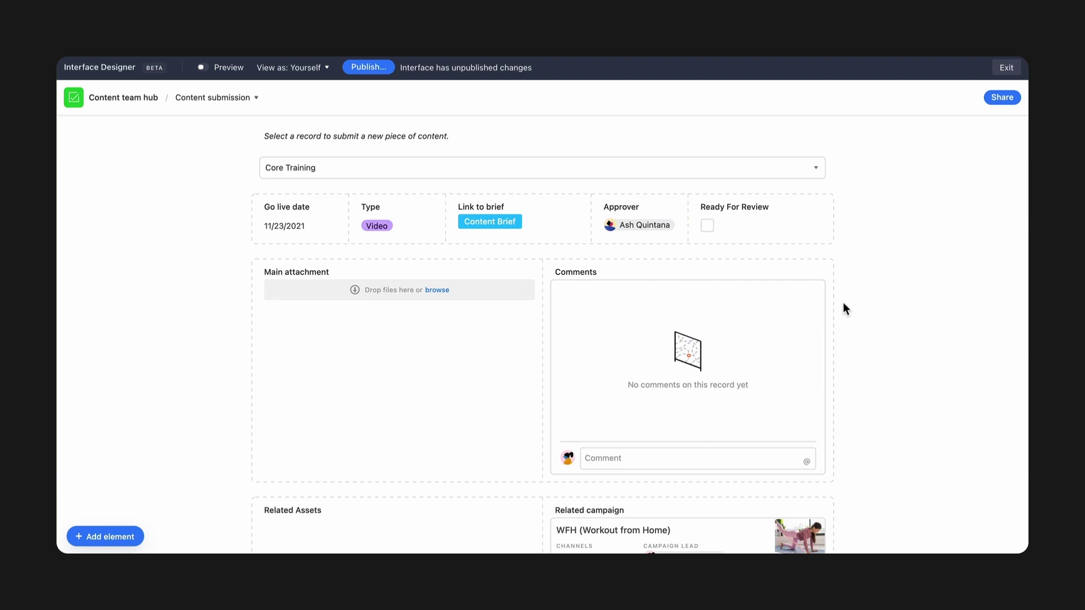
Preview the Content submission page, publish the interface and dismiss the sharing invitation
{"action": "left_click", "coordinate": [204, 67]}
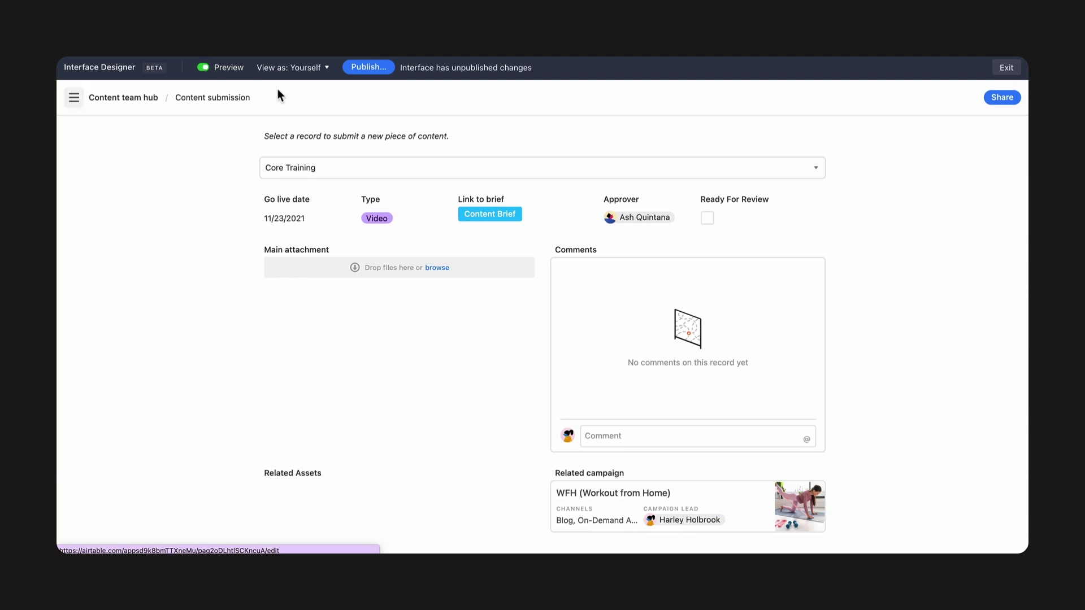
{"action": "left_click", "coordinate": [364, 68]}
{"action": "left_click", "coordinate": [699, 440]}
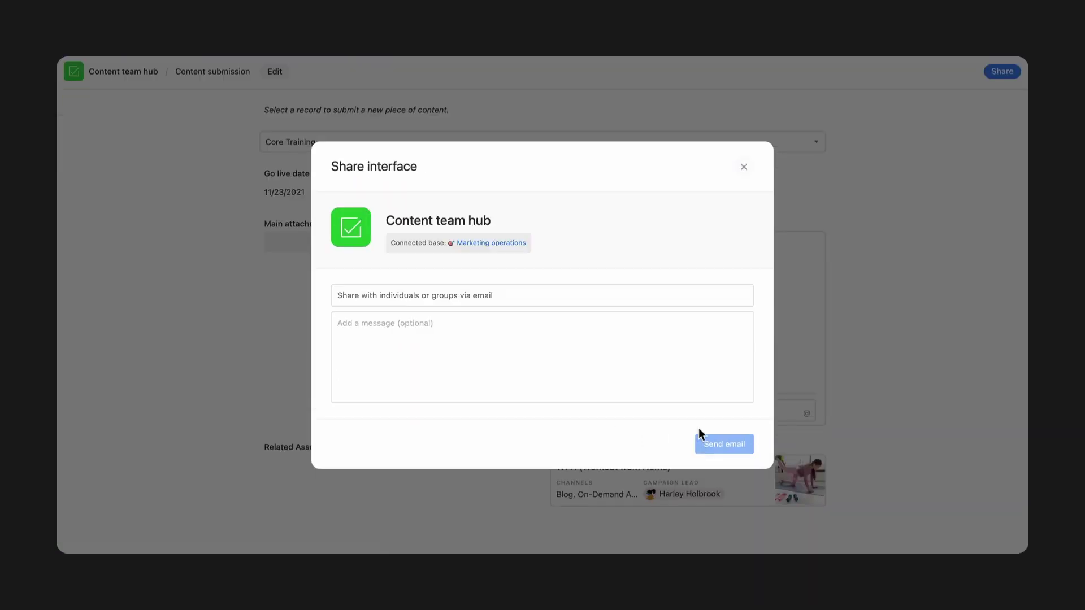
{"action": "left_click", "coordinate": [744, 168]}
Drop a content file onto the Main attachment field of the published Content submission page
{"action": "left_click_drag", "start_coordinate": [263, 325], "coordinate": [435, 246]}
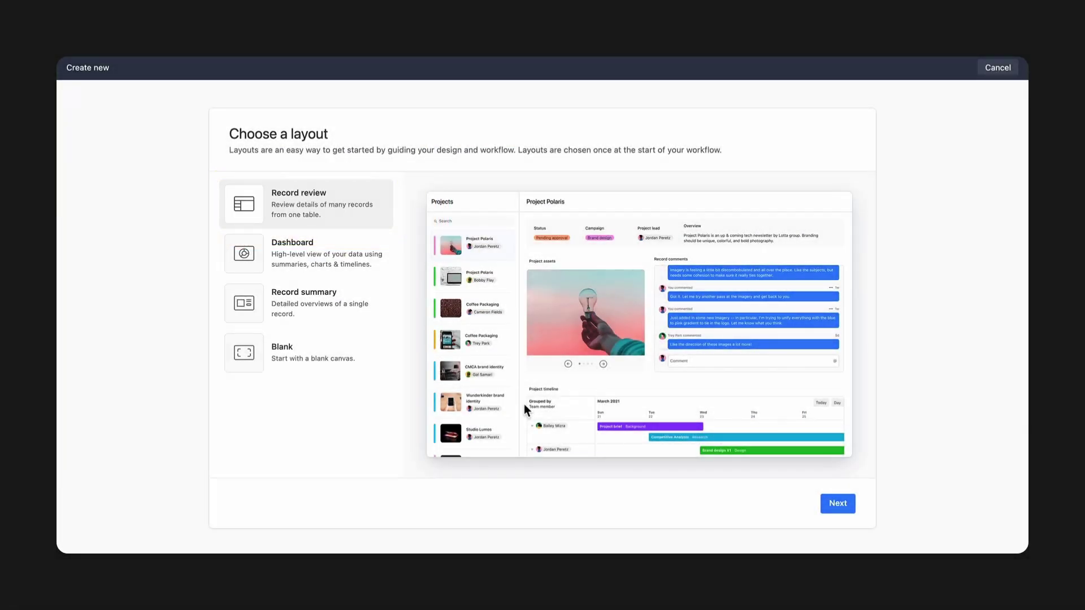
Set up a Record review layout connected to the Content table, filtered to records where Ready For Review is checked
{"action": "left_click", "coordinate": [837, 504]}
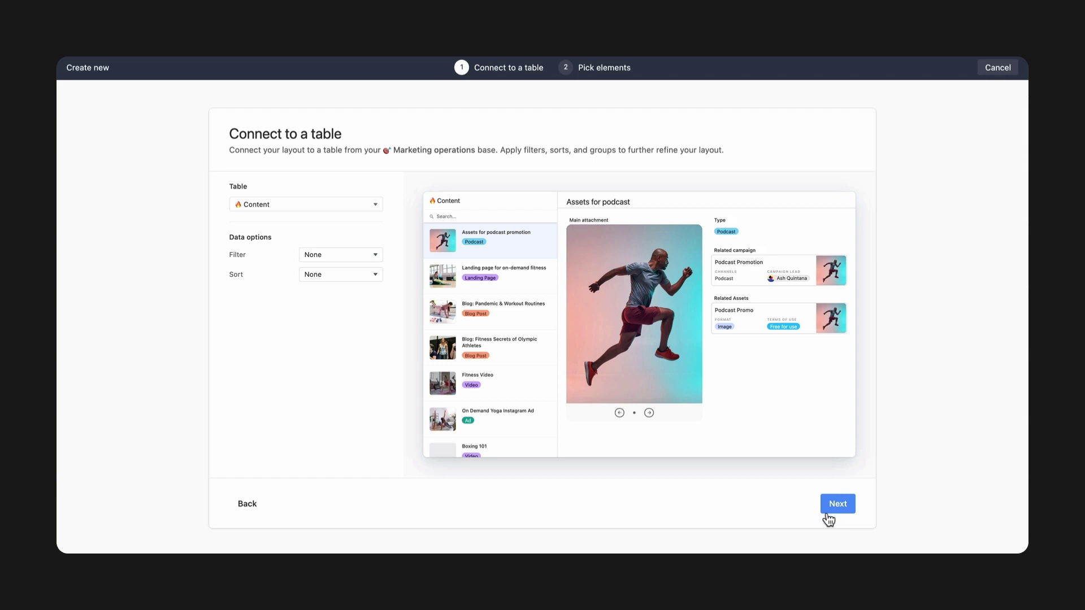
{"action": "left_click", "coordinate": [378, 257]}
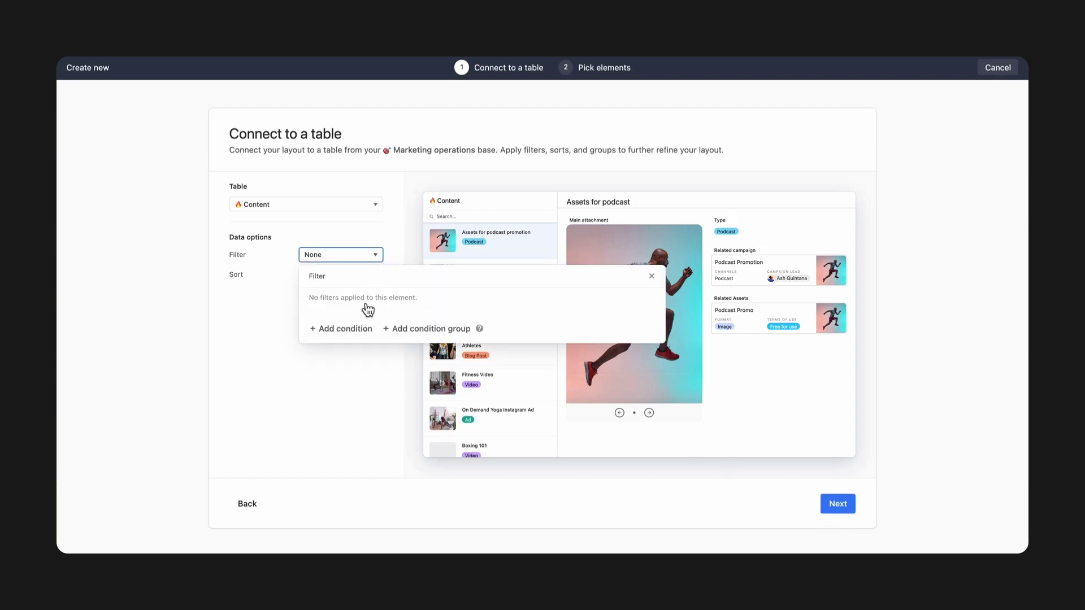
{"action": "left_click", "coordinate": [361, 328]}
{"action": "left_click", "coordinate": [427, 314]}
{"action": "type", "text": "read"}
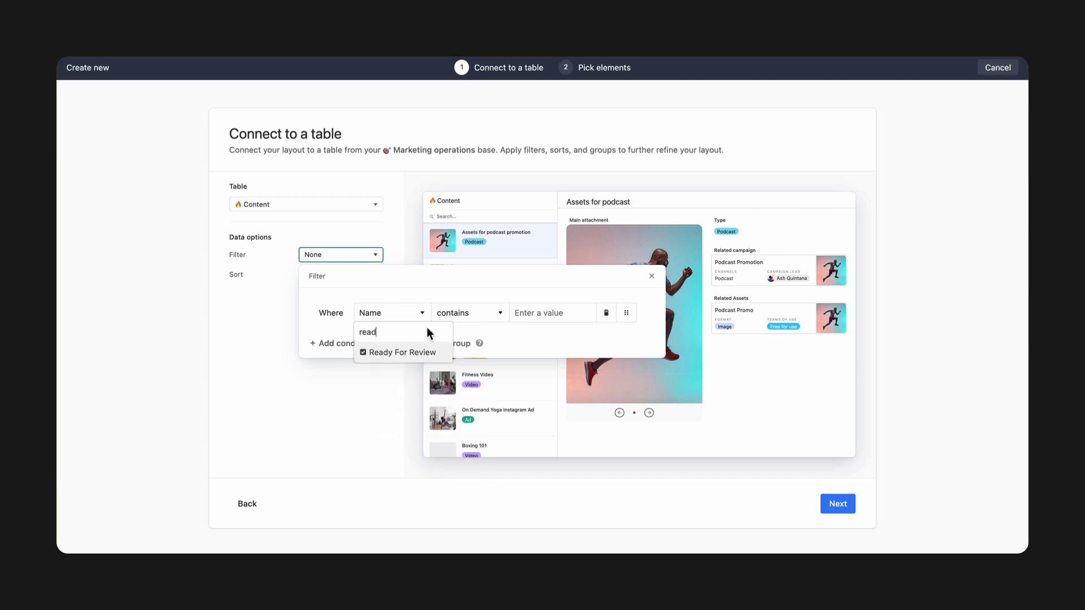
{"action": "left_click", "coordinate": [402, 352]}
{"action": "left_click", "coordinate": [551, 313]}
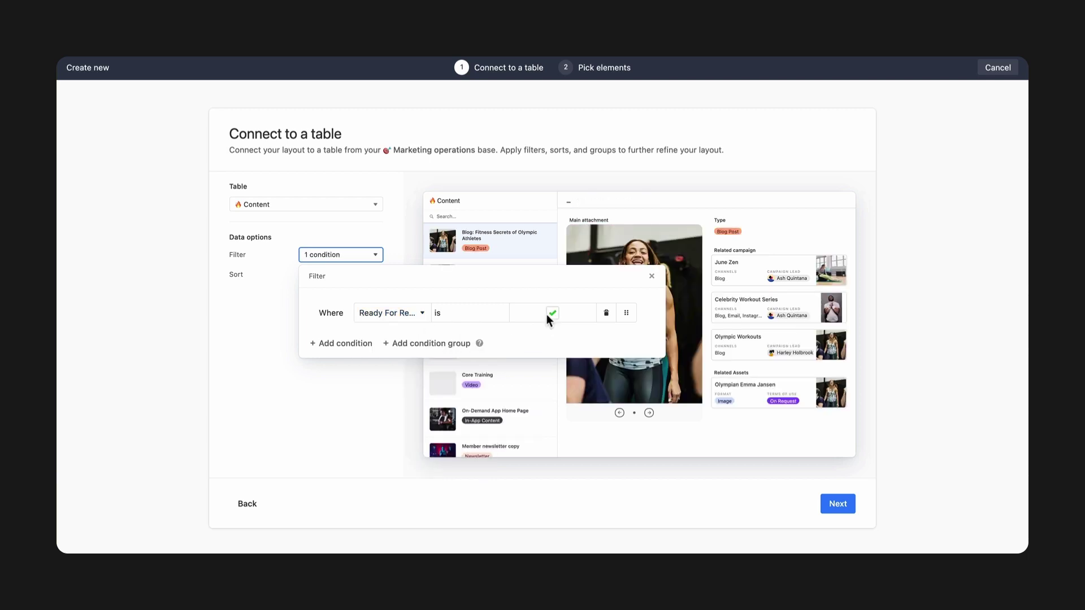
{"action": "left_click", "coordinate": [651, 276]}
{"action": "left_click", "coordinate": [838, 509]}
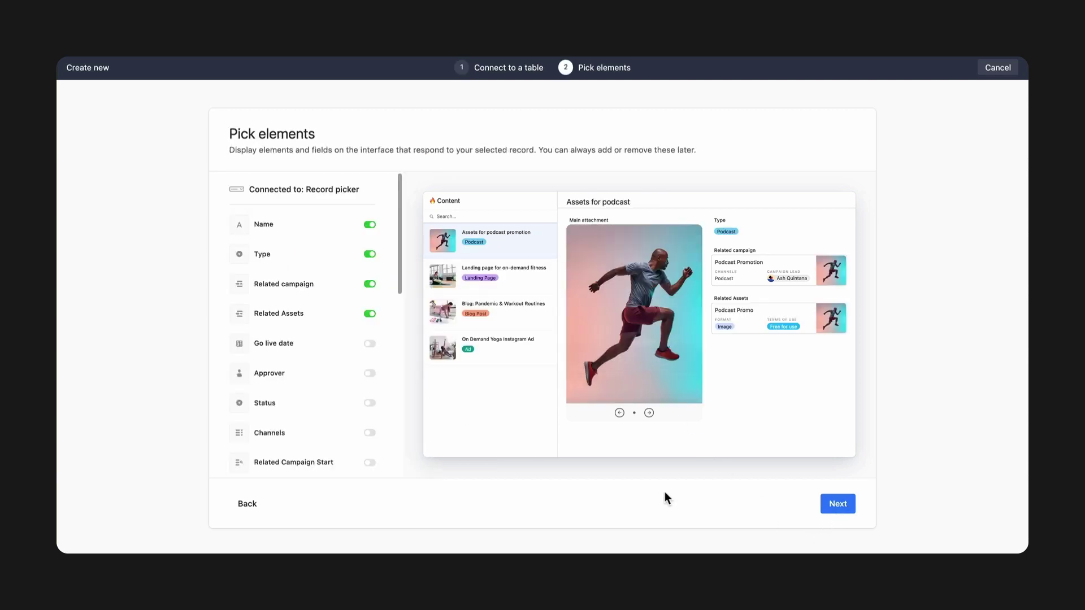
Include the Go live date and Approved by fields among the page's elements
{"action": "left_click", "coordinate": [370, 343]}
{"action": "left_click_drag", "start_coordinate": [401, 289], "coordinate": [396, 446]}
{"action": "scroll", "coordinate": [390, 437], "scroll_direction": "down", "scroll_amount": 1}
{"action": "left_click", "coordinate": [370, 414]}
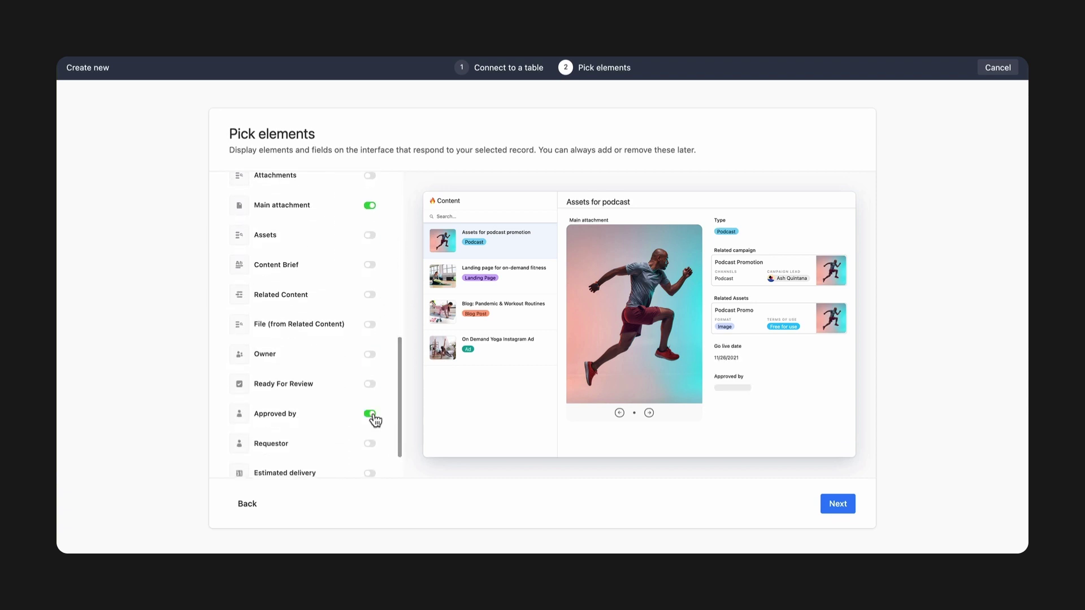
{"action": "left_click", "coordinate": [839, 504]}
Name the page "Content approval", describe it as "Review & approve content" and finish creating it
{"action": "type", "text": "Content approval"}
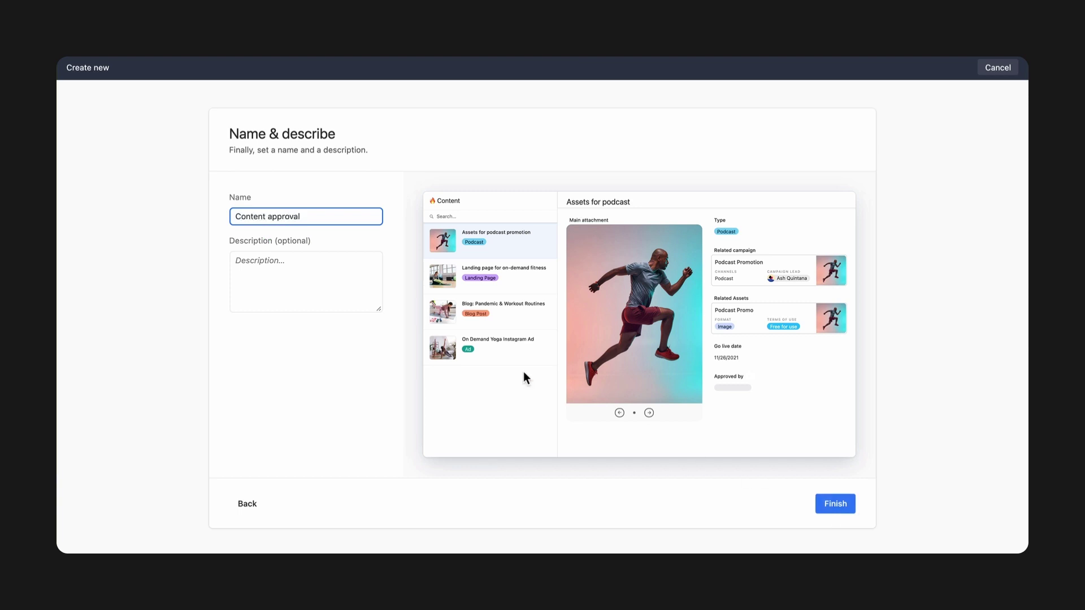
{"action": "left_click", "coordinate": [308, 286]}
{"action": "type", "text": "Review & approve content"}
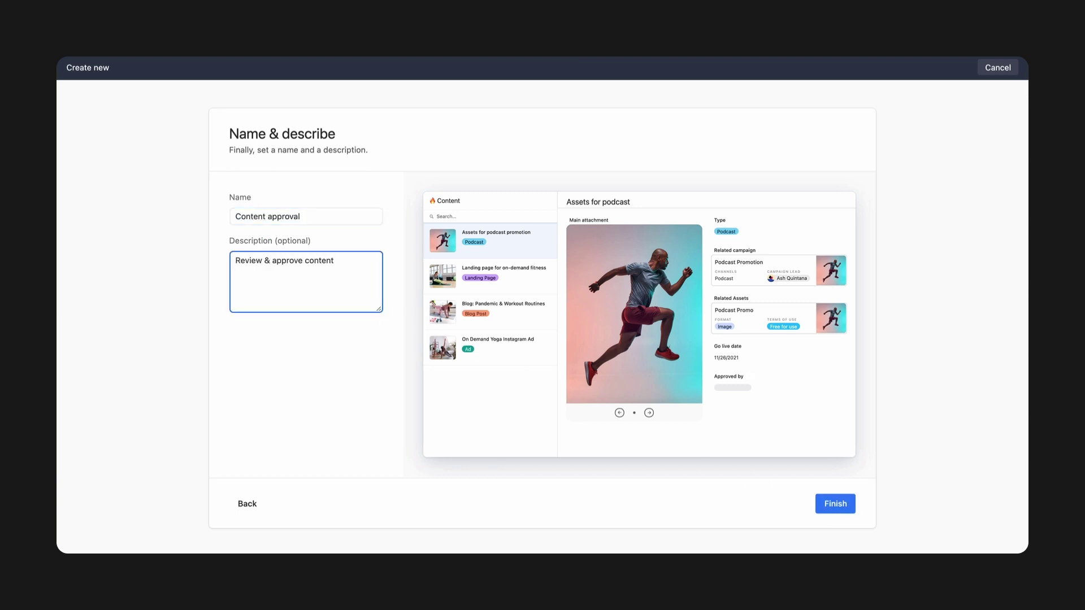
{"action": "left_click", "coordinate": [835, 514]}
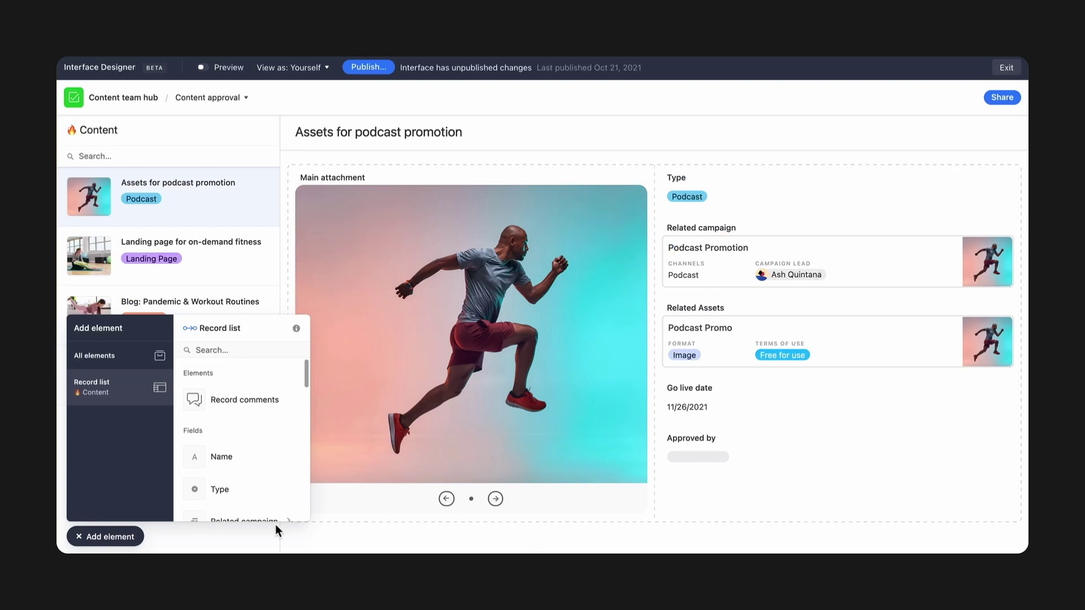
{"action": "left_click", "coordinate": [82, 537]}
Arrange Go live date, Type and Approved by side by side above Related campaign, and make Approved by editable
{"action": "left_click", "coordinate": [682, 400]}
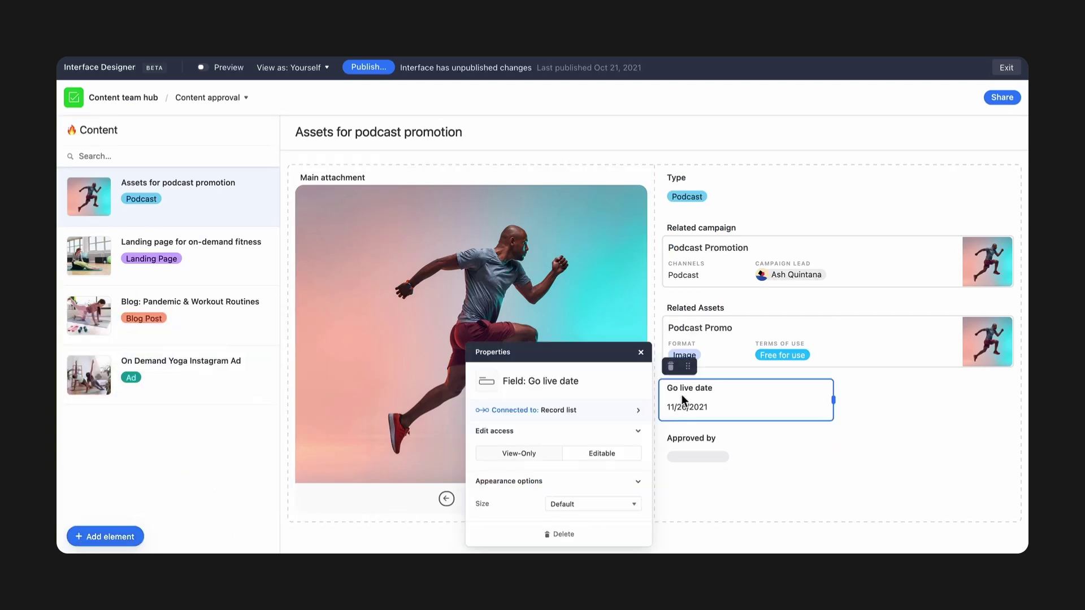
{"action": "left_click_drag", "start_coordinate": [687, 368], "coordinate": [783, 216]}
{"action": "left_click", "coordinate": [708, 400]}
{"action": "left_click_drag", "start_coordinate": [688, 381], "coordinate": [946, 221]}
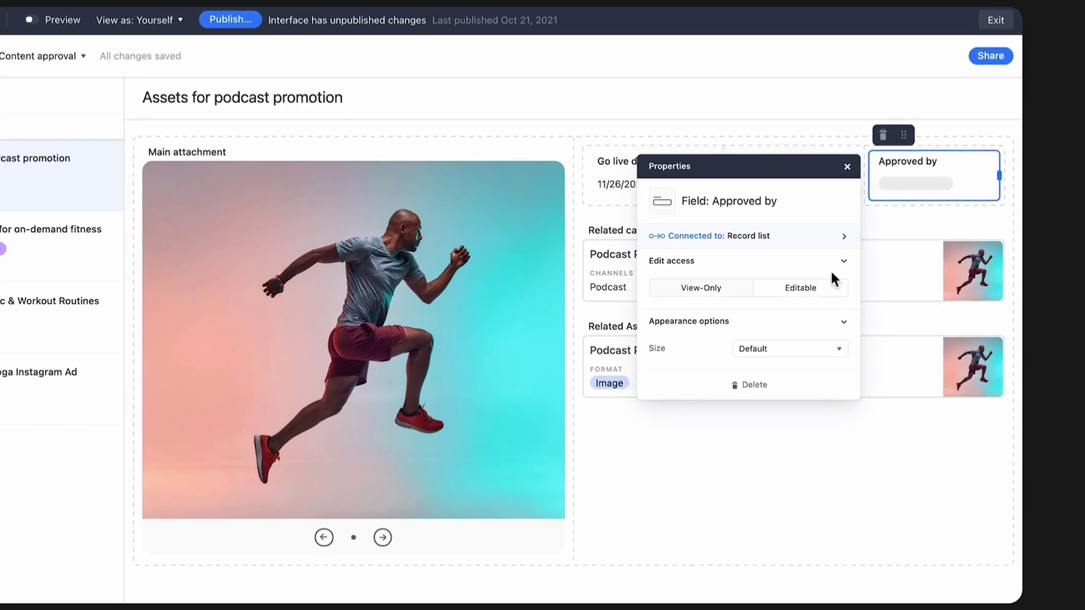
{"action": "left_click", "coordinate": [820, 289]}
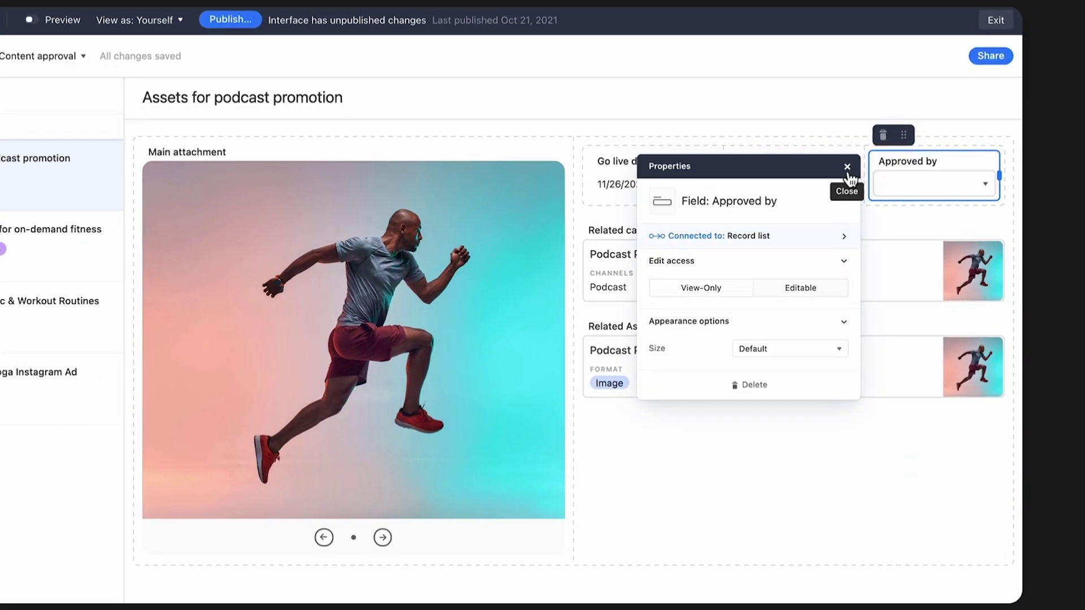
{"action": "left_click", "coordinate": [848, 168]}
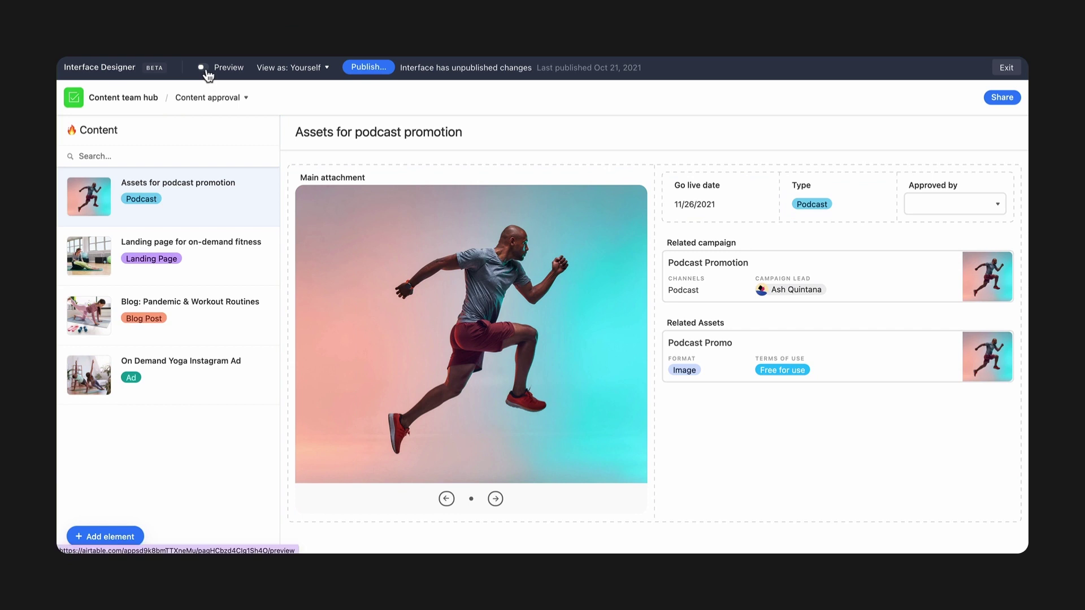
Preview the Content approval page and publish its changes
{"action": "left_click", "coordinate": [203, 68]}
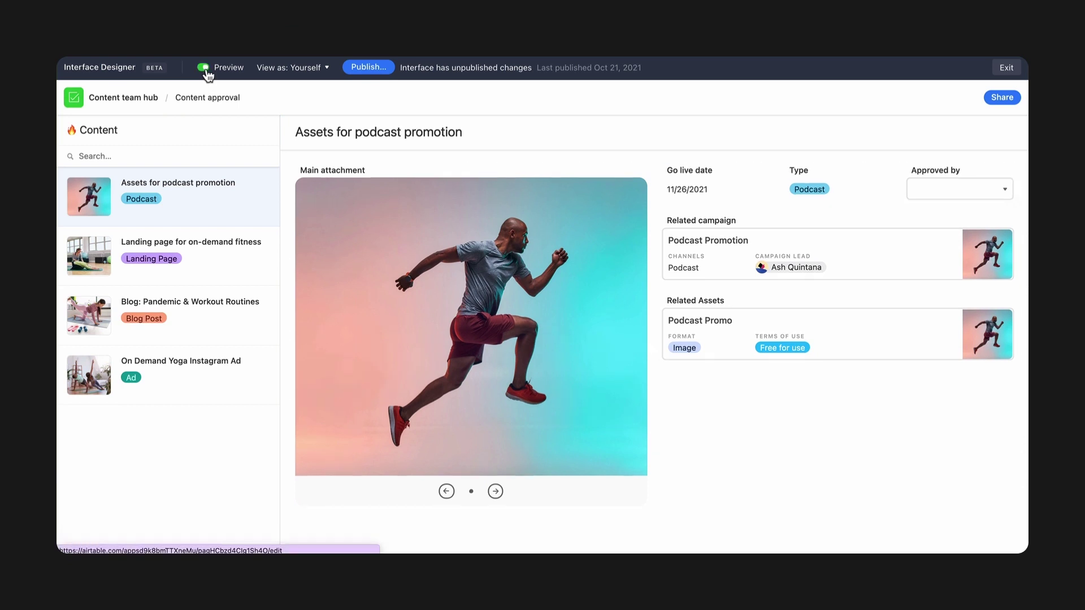
{"action": "left_click", "coordinate": [366, 70]}
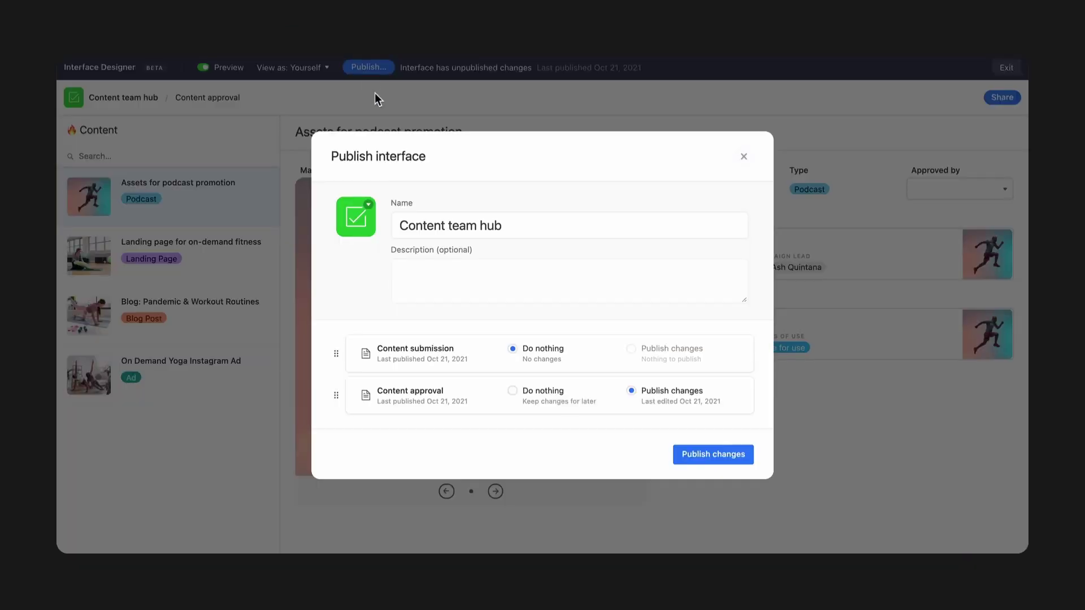
{"action": "left_click", "coordinate": [700, 462]}
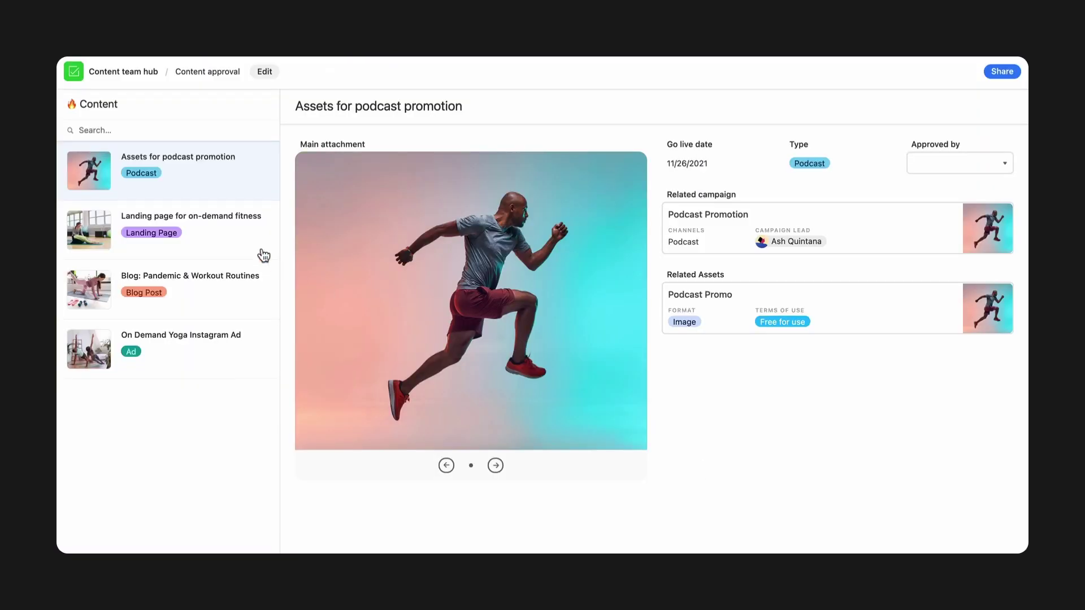
Annotate the JOIN NOW button on the on-demand fitness landing page's image with the comment "Can we switch this to join today?"
{"action": "left_click", "coordinate": [264, 255]}
{"action": "left_click", "coordinate": [550, 340]}
{"action": "left_click", "coordinate": [547, 337]}
{"action": "type", "text": "Can we switch this to join today?"}
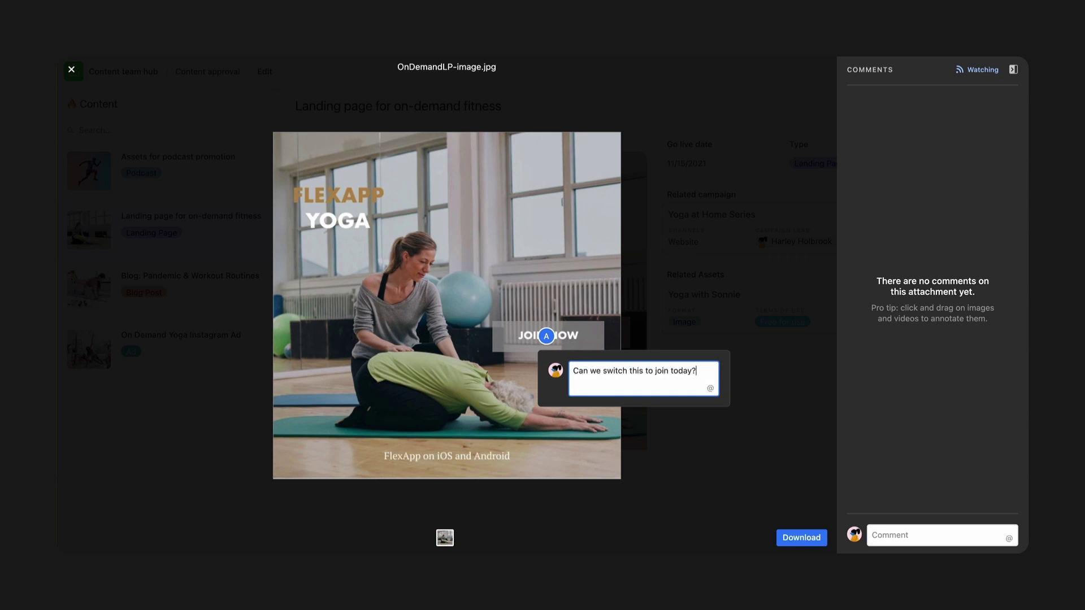
{"action": "key", "text": "Return"}
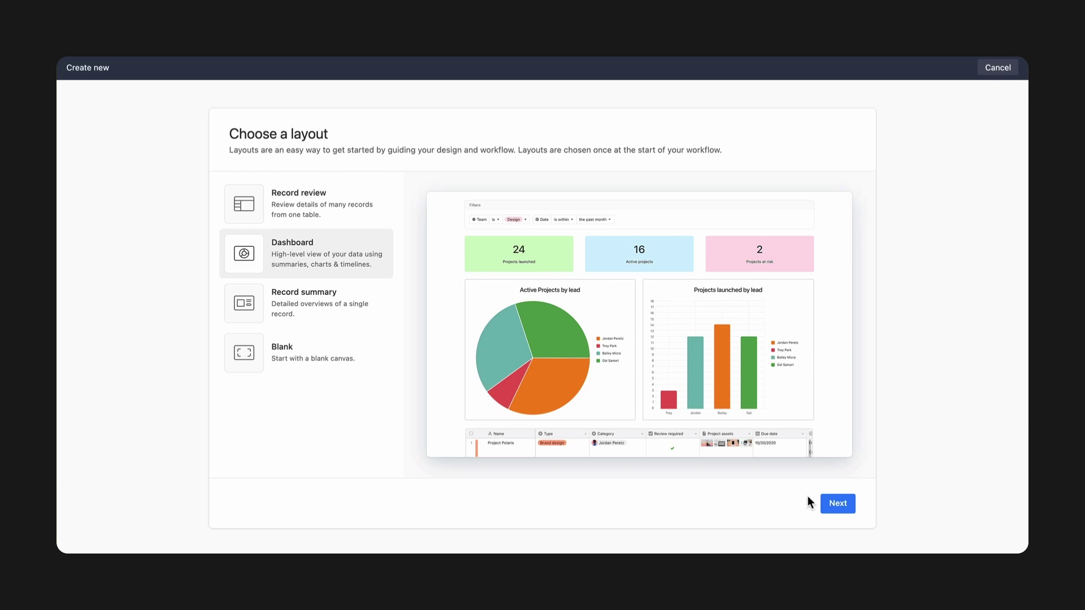
Set up a Dashboard layout connected to the Content table, leaving out the Filter element and keeping the numbers and charts
{"action": "left_click", "coordinate": [837, 515]}
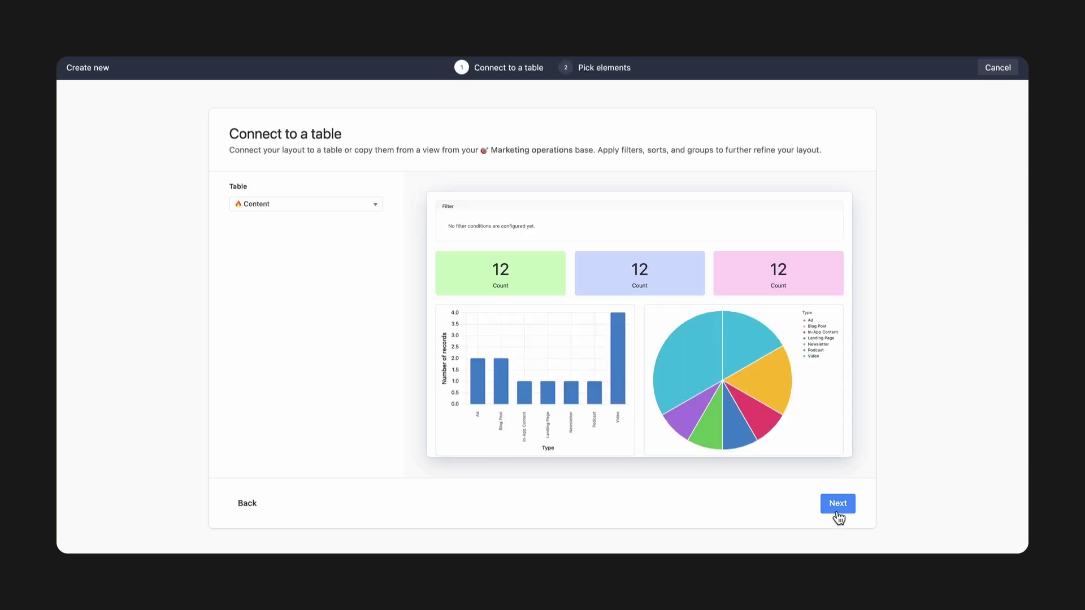
{"action": "left_click", "coordinate": [838, 515]}
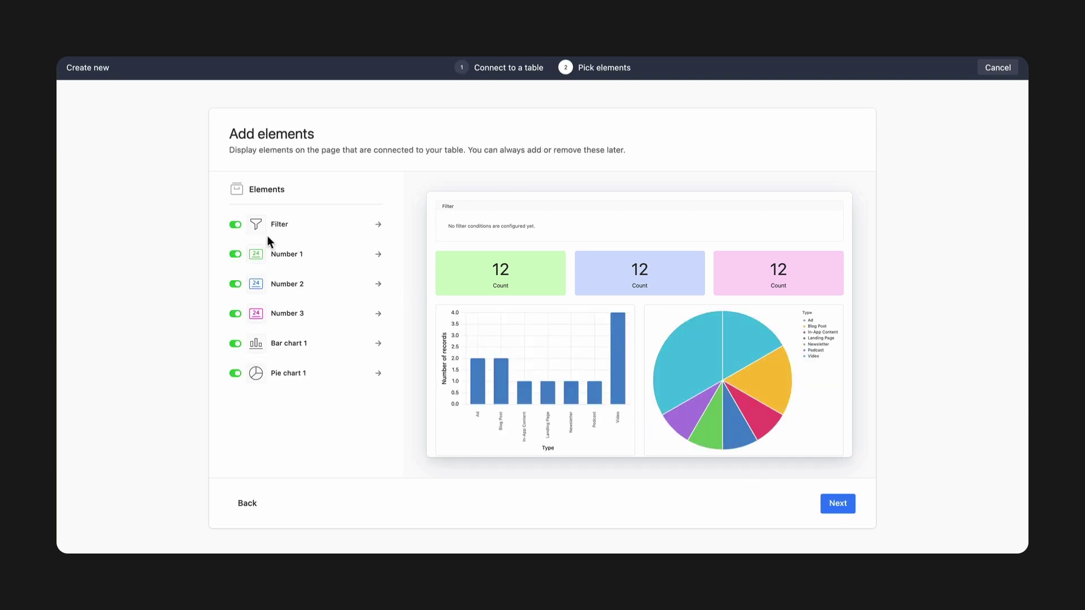
{"action": "left_click", "coordinate": [235, 226]}
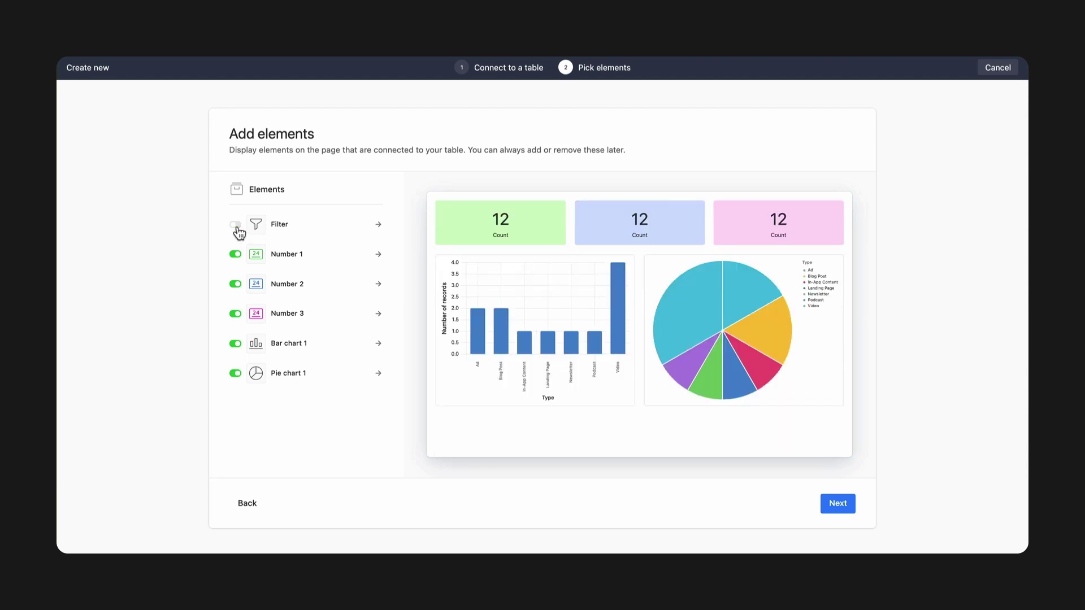
{"action": "left_click", "coordinate": [236, 256]}
{"action": "left_click", "coordinate": [236, 256]}
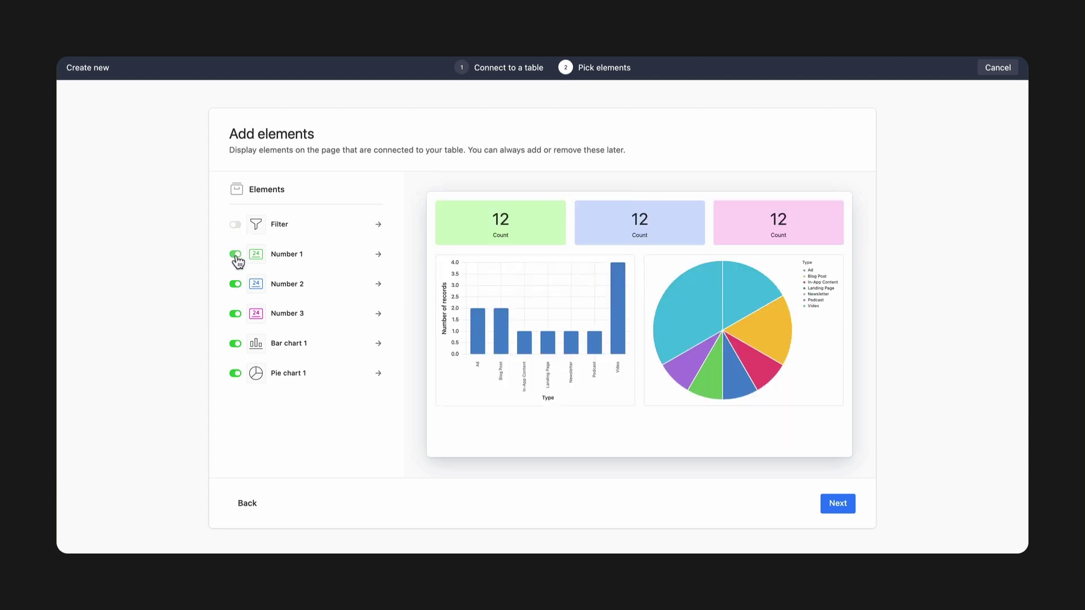
{"action": "left_click", "coordinate": [836, 505]}
Name the page "Content production dashboard", describe it as "Overview of content pipeline and distribution" and finish creating it
{"action": "type", "text": "Content production dashboard"}
{"action": "key", "text": "Tab"}
{"action": "type", "text": "Overview of content pipeline and distribution"}
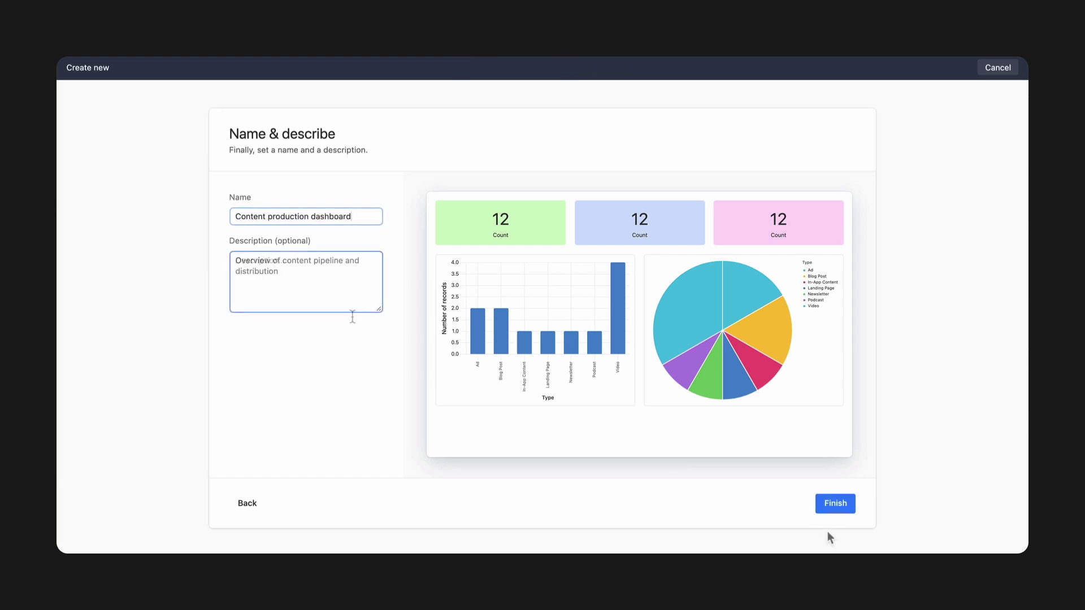
{"action": "left_click", "coordinate": [829, 508]}
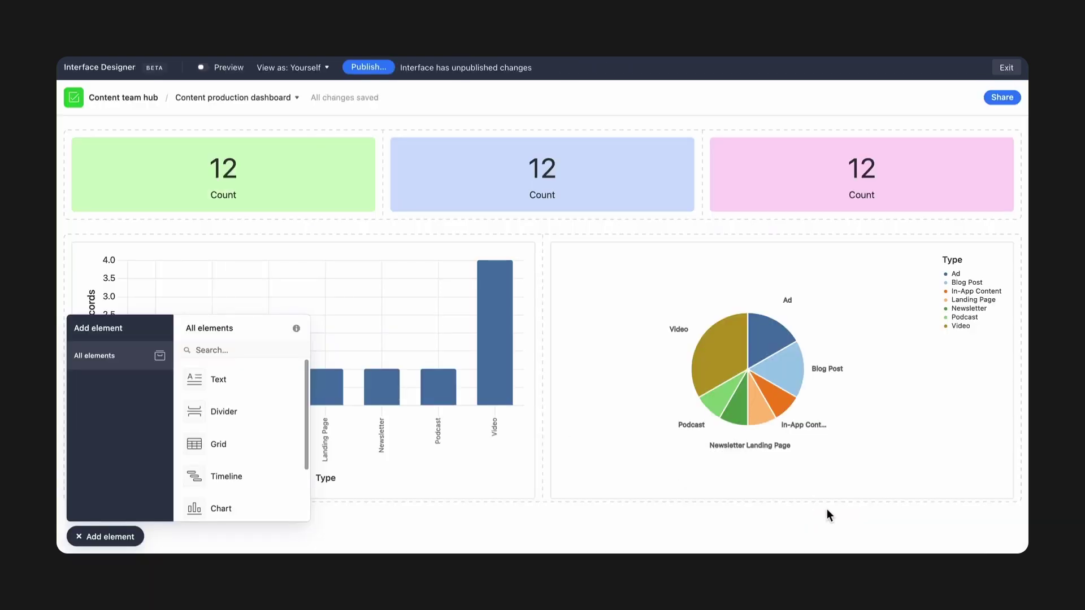
{"action": "left_click", "coordinate": [79, 537]}
Label the green number element "In production"
{"action": "left_click", "coordinate": [240, 210]}
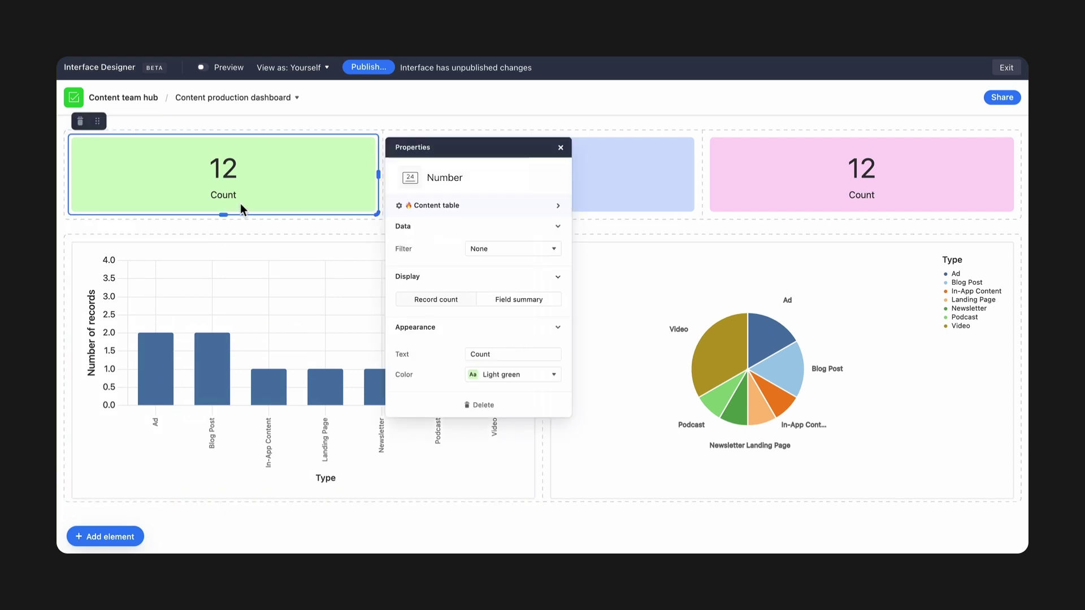
{"action": "type", "text": "In production"}
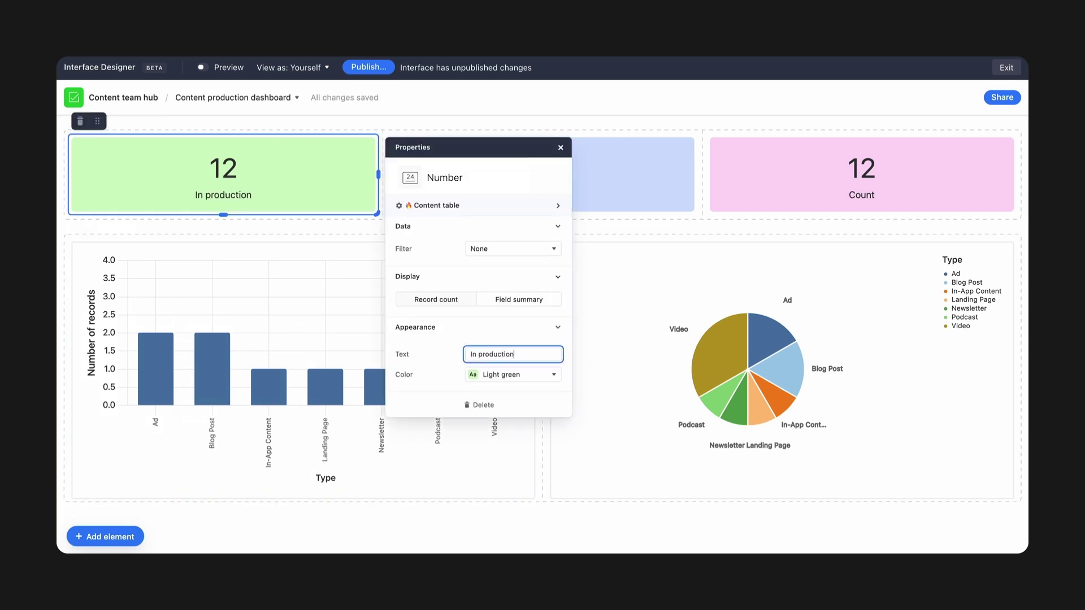
{"action": "left_click", "coordinate": [560, 148]}
Filter the blue number element to count only records where Ready For Review is checked
{"action": "left_click", "coordinate": [563, 178]}
{"action": "left_click", "coordinate": [847, 251]}
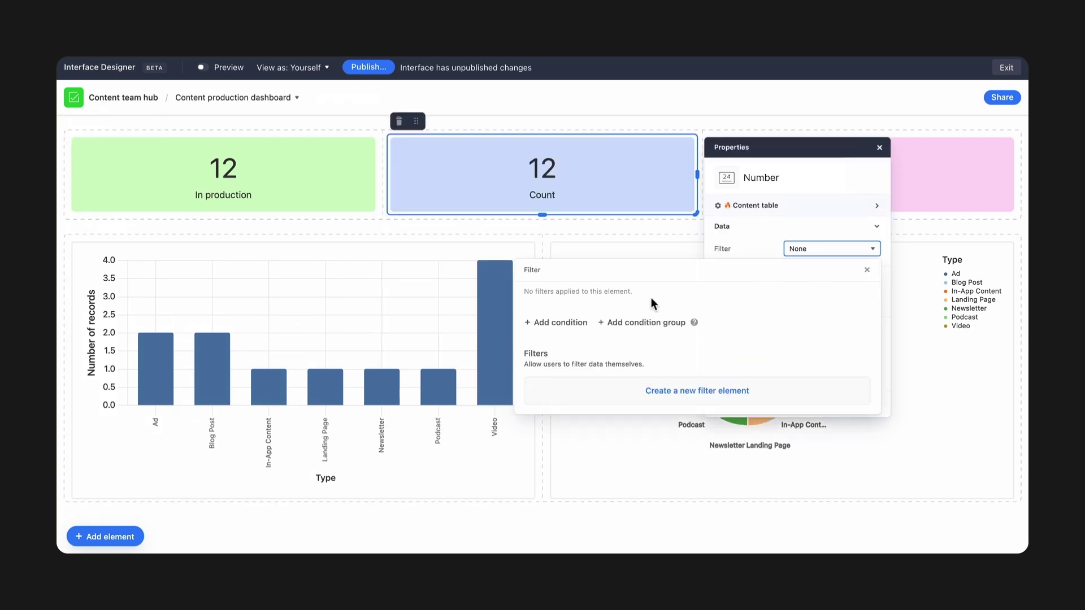
{"action": "left_click", "coordinate": [573, 323]}
{"action": "left_click", "coordinate": [631, 315]}
{"action": "left_click", "coordinate": [628, 424]}
{"action": "left_click", "coordinate": [767, 304]}
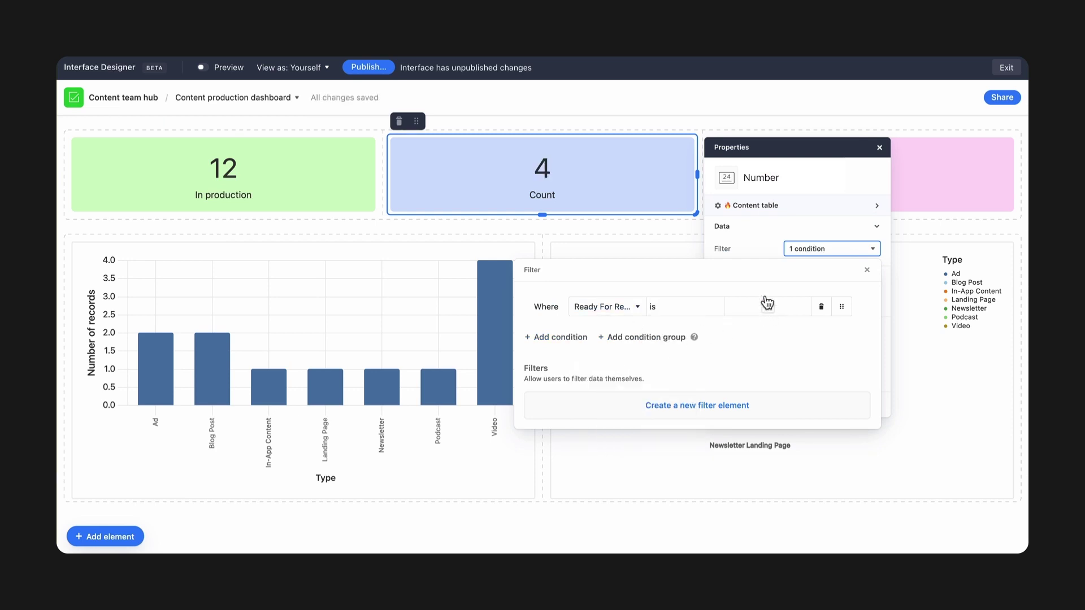
Label the blue number element "Ready for review" and close its properties
{"action": "left_click", "coordinate": [868, 271]}
{"action": "left_click", "coordinate": [791, 355]}
{"action": "type", "text": "Ready for review"}
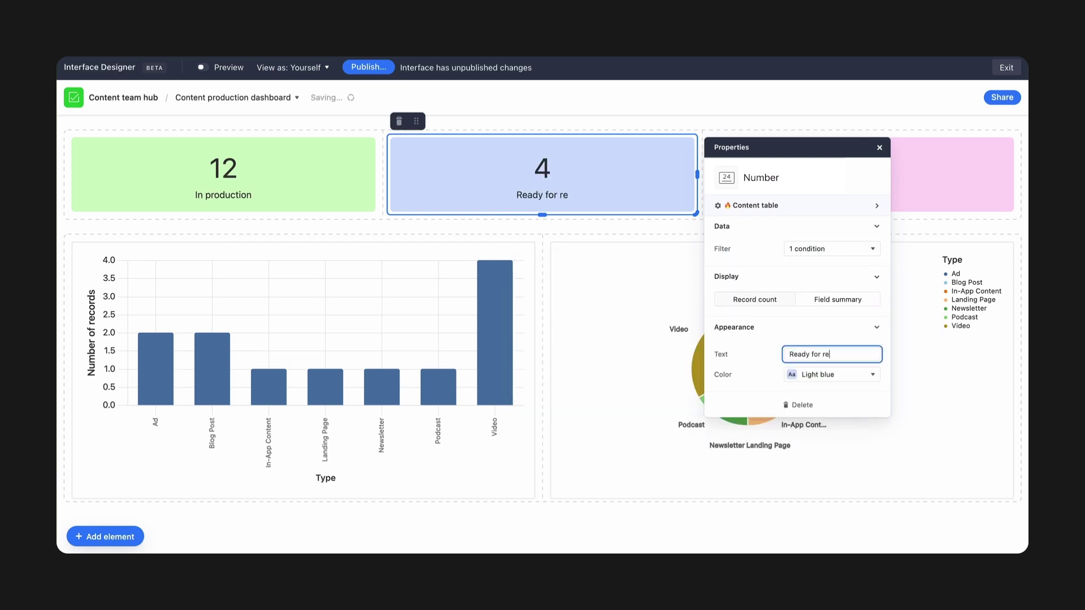
{"action": "left_click", "coordinate": [880, 149]}
Switch the pink number element's source to the Campaigns table
{"action": "left_click", "coordinate": [880, 176]}
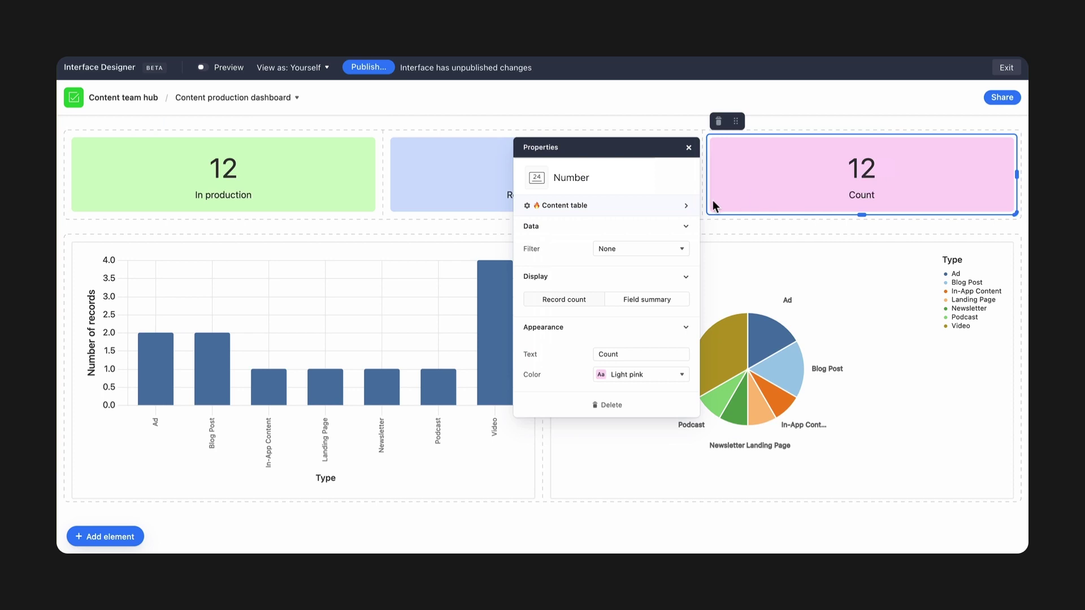
{"action": "left_click", "coordinate": [679, 205]}
{"action": "left_click", "coordinate": [683, 227]}
{"action": "left_click", "coordinate": [656, 308]}
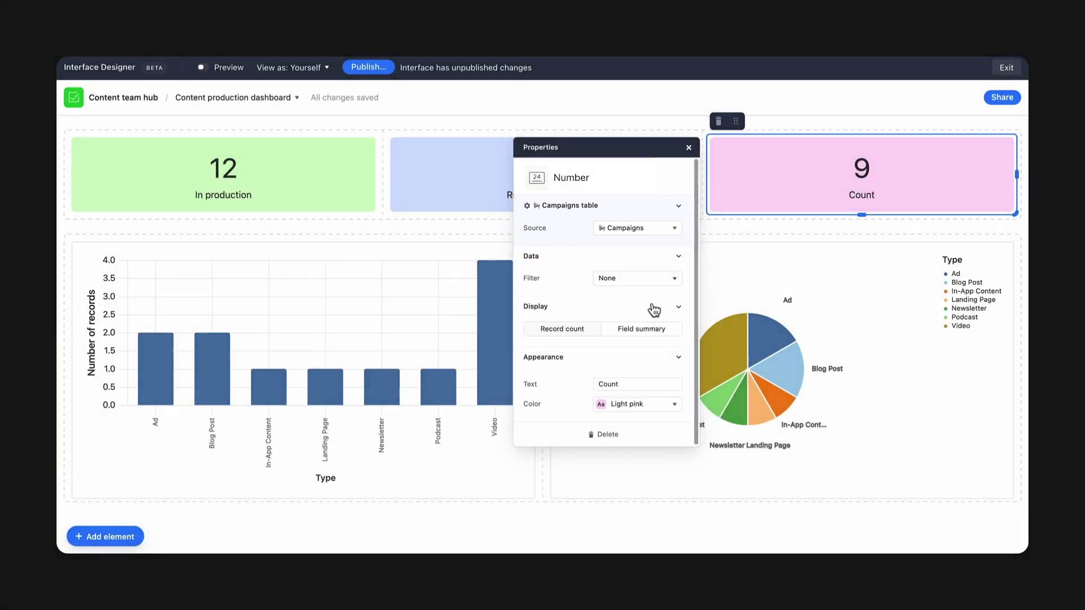
Filter the pink number element to count only records where Status is In Progress
{"action": "left_click", "coordinate": [672, 280]}
{"action": "left_click", "coordinate": [439, 336]}
{"action": "left_click", "coordinate": [438, 398]}
{"action": "left_click", "coordinate": [599, 337]}
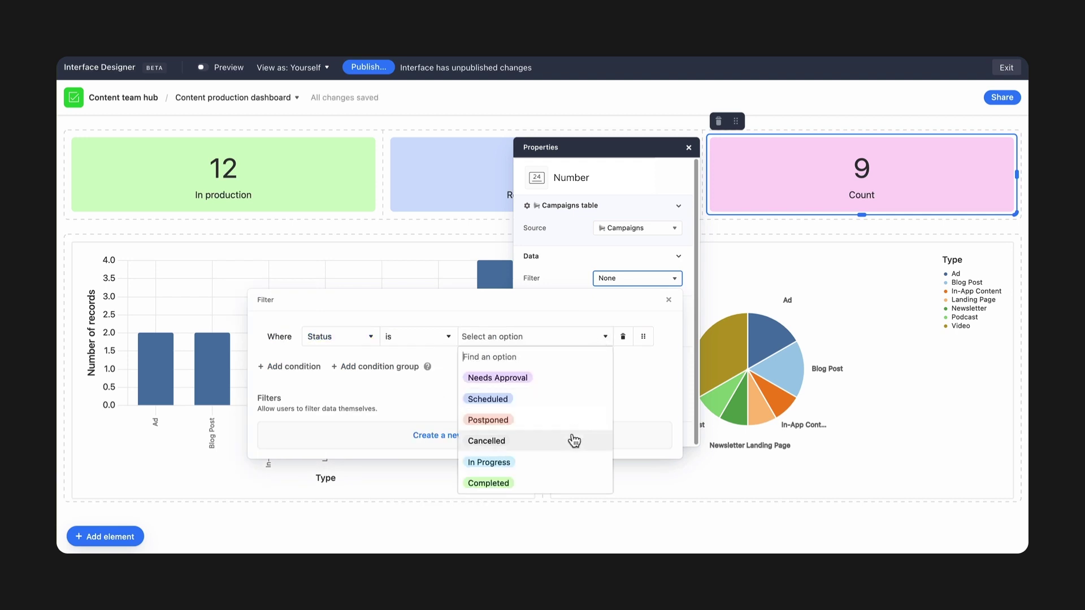
{"action": "left_click", "coordinate": [568, 461]}
{"action": "left_click", "coordinate": [668, 300]}
Label the pink number element "Campaigns in progress"
{"action": "double_click", "coordinate": [637, 383]}
{"action": "type", "text": "Campaigns in progress"}
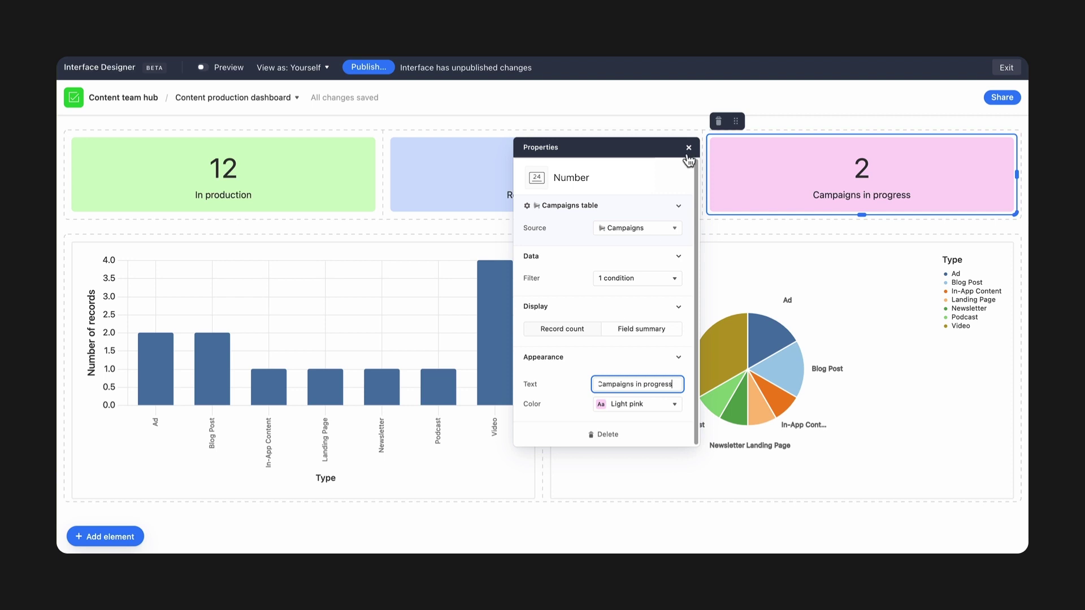
{"action": "key", "text": "Escape"}
Set the bar chart's X-axis to the Name field, ordered by Y value in descending direction
{"action": "left_click", "coordinate": [460, 273]}
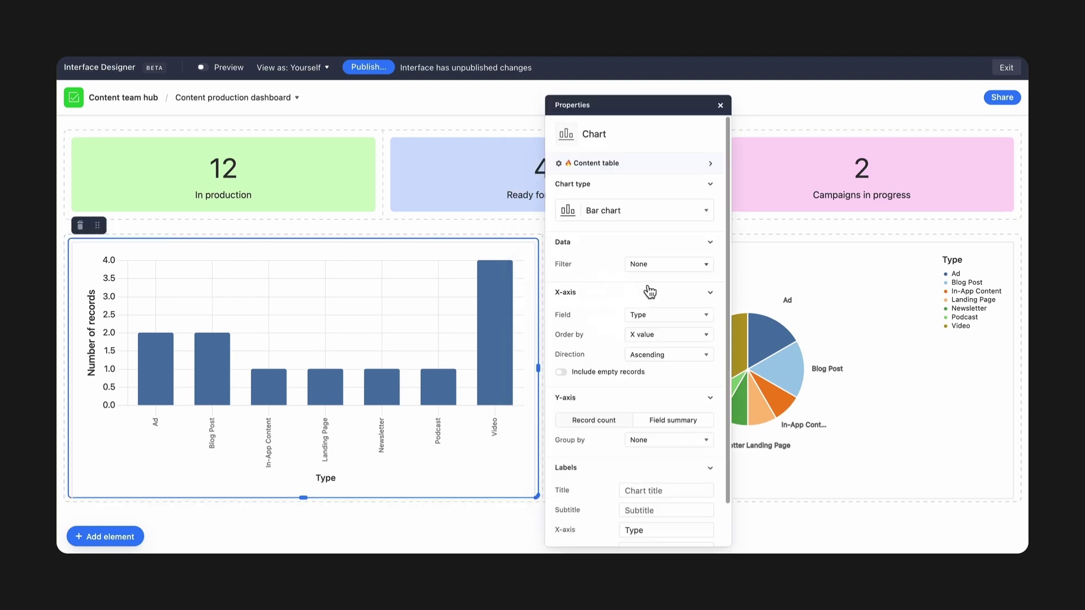
{"action": "left_click", "coordinate": [652, 315]}
{"action": "left_click", "coordinate": [649, 357]}
{"action": "left_click", "coordinate": [655, 339]}
{"action": "left_click", "coordinate": [647, 391]}
{"action": "left_click", "coordinate": [690, 356]}
{"action": "left_click", "coordinate": [669, 416]}
{"action": "scroll", "coordinate": [671, 421], "scroll_direction": "down", "scroll_amount": 1}
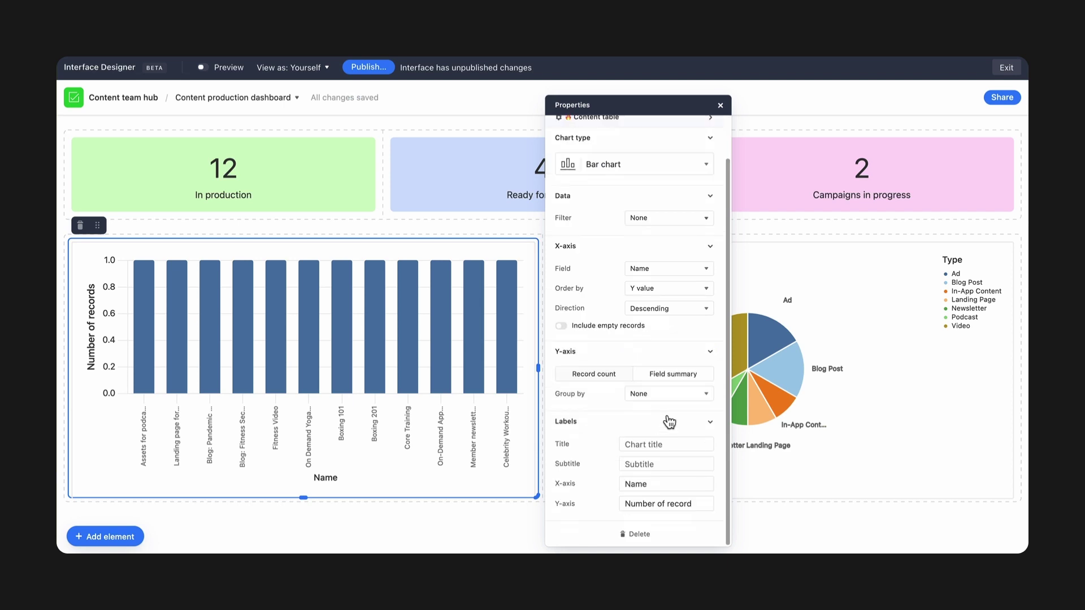
Make the bar chart's Y-axis a field summary of average Actual vs. Estimated, grouped by Type
{"action": "left_click", "coordinate": [678, 378]}
{"action": "left_click", "coordinate": [674, 439]}
{"action": "left_click", "coordinate": [683, 308]}
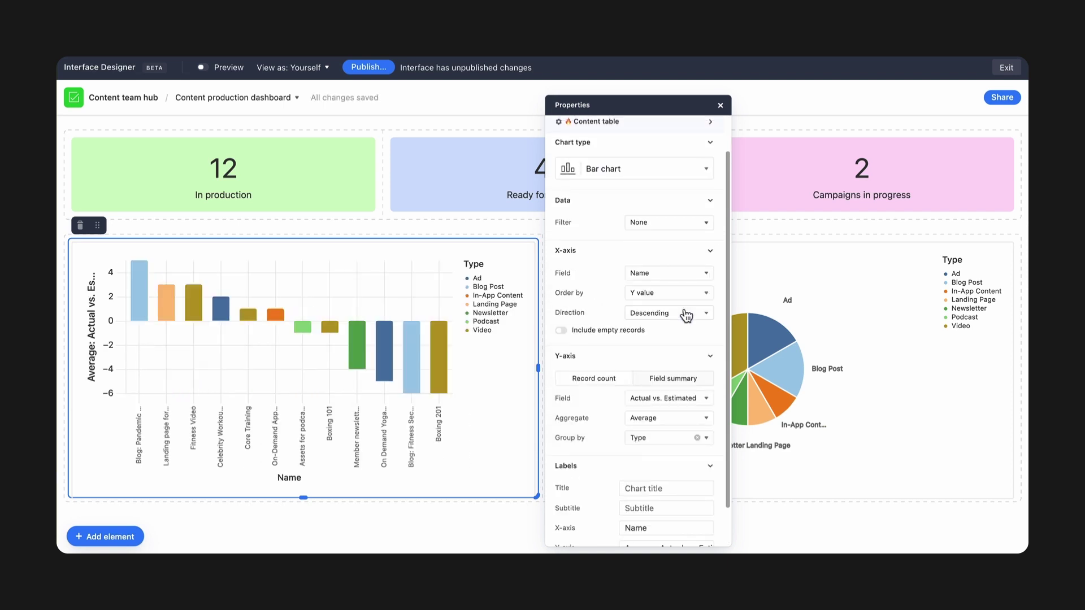
Label the bar chart's X-axis "Content" and shorten its Y-axis label to "Actual vs. Estimated"
{"action": "scroll", "coordinate": [686, 317], "scroll_direction": "down", "scroll_amount": 1}
{"action": "double_click", "coordinate": [633, 484]}
{"action": "type", "text": "Content"}
{"action": "left_click_drag", "start_coordinate": [656, 504], "coordinate": [622, 505]}
{"action": "key", "text": "BackSpace"}
{"action": "left_click", "coordinate": [720, 106]}
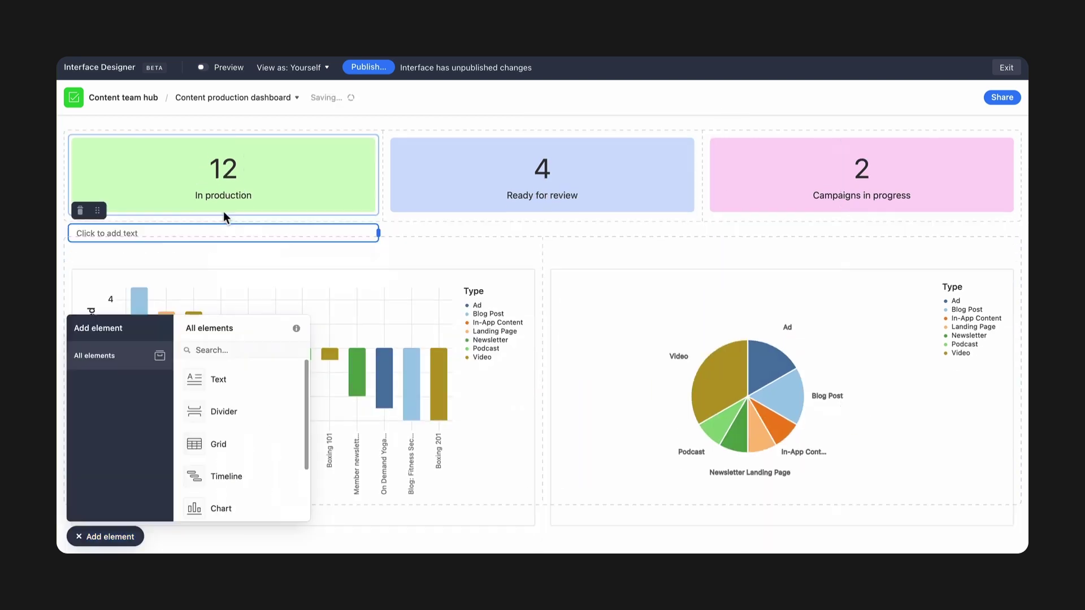
Write "Total count of content currently in our pipeline" in the text element below the green number and italicize it
{"action": "left_click", "coordinate": [215, 235]}
{"action": "type", "text": "Total count of content currently in our pipeline"}
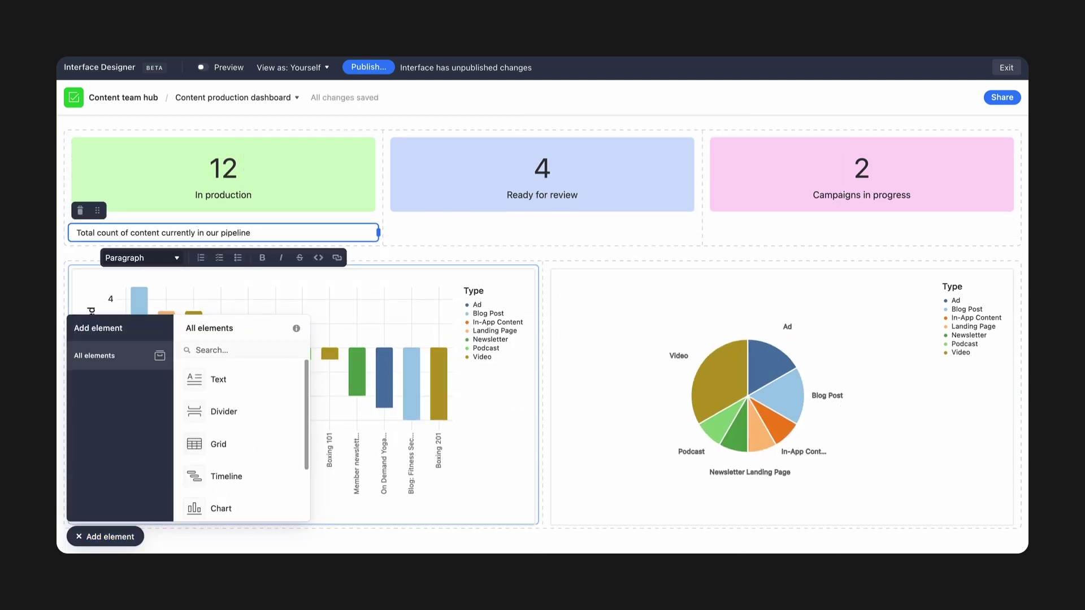
{"action": "key", "text": "shift+Home"}
{"action": "left_click", "coordinate": [280, 258]}
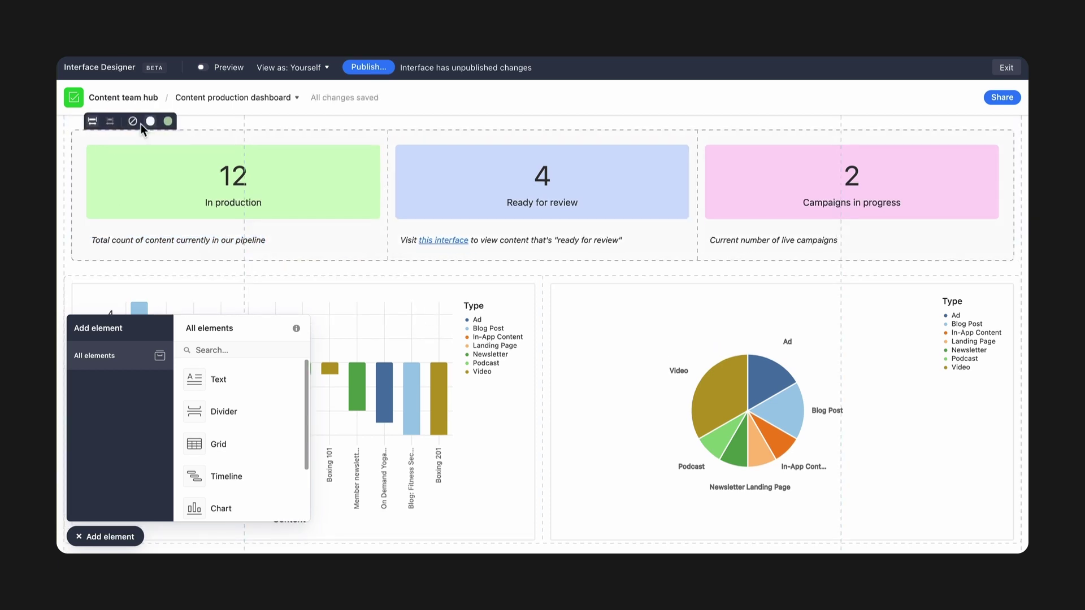
Preview the dashboard and publish the changes to the Content production dashboard page
{"action": "left_click", "coordinate": [202, 67]}
{"action": "left_click", "coordinate": [366, 68]}
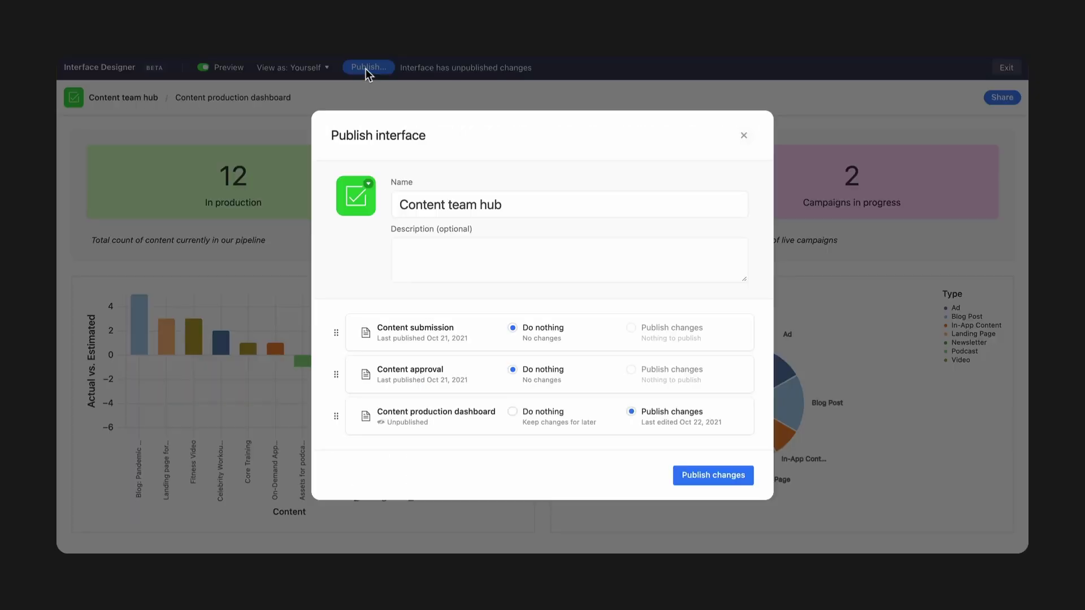
{"action": "left_click", "coordinate": [708, 480]}
{"action": "left_click", "coordinate": [710, 443]}
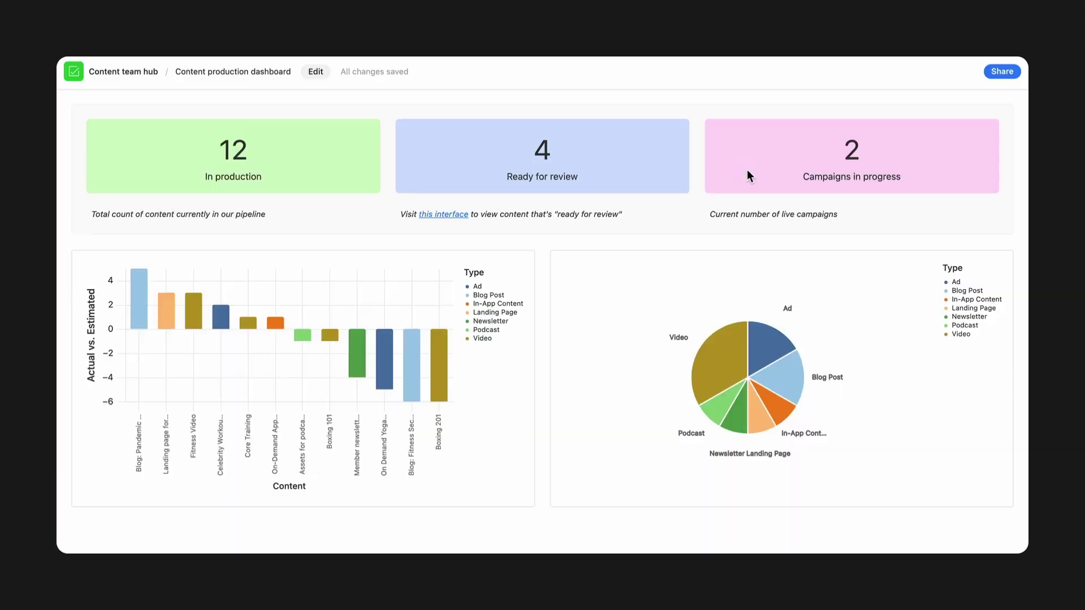